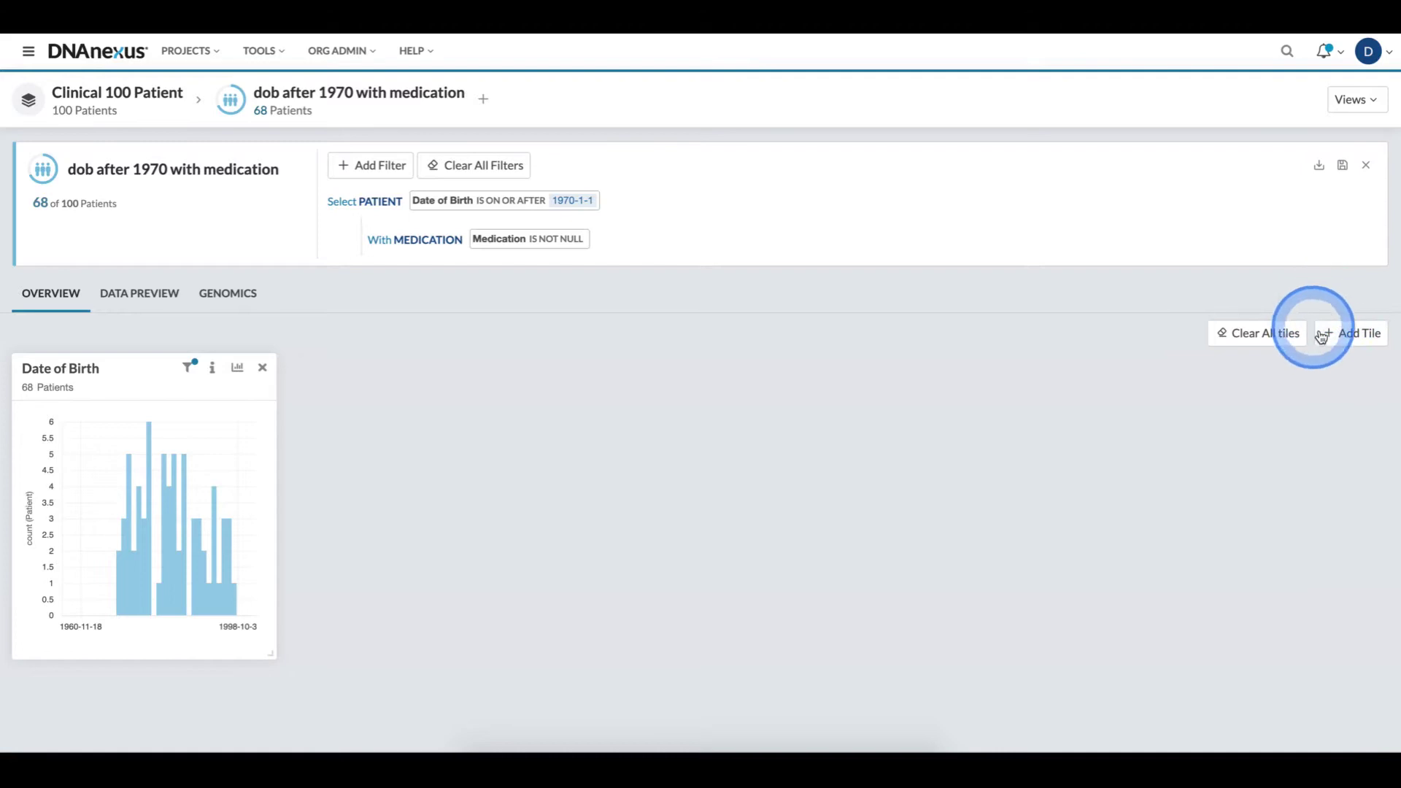
- Add Race and Gender tiles to the dashboard from the Patients fields
{"action": "left_click", "coordinate": [1343, 337]}
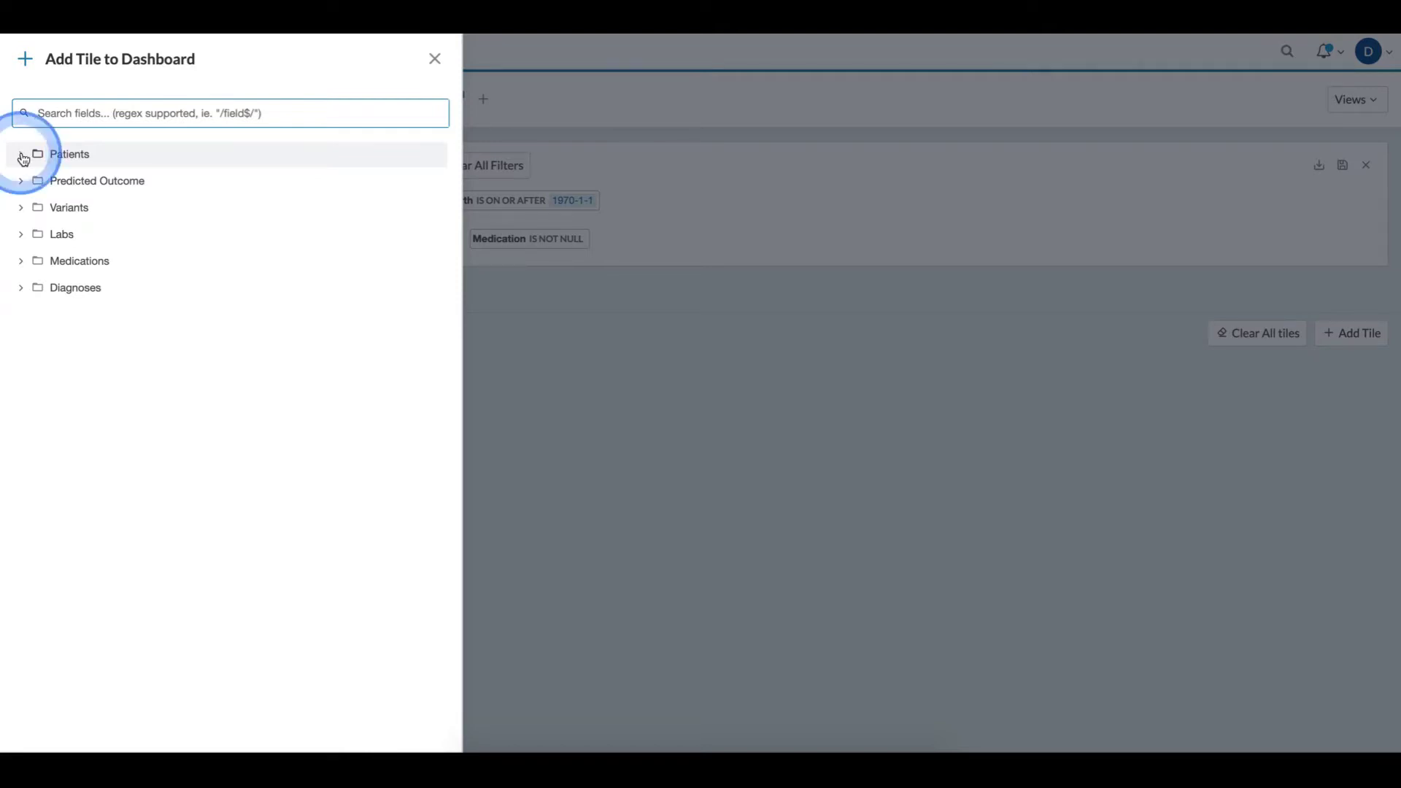
{"action": "left_click", "coordinate": [21, 155]}
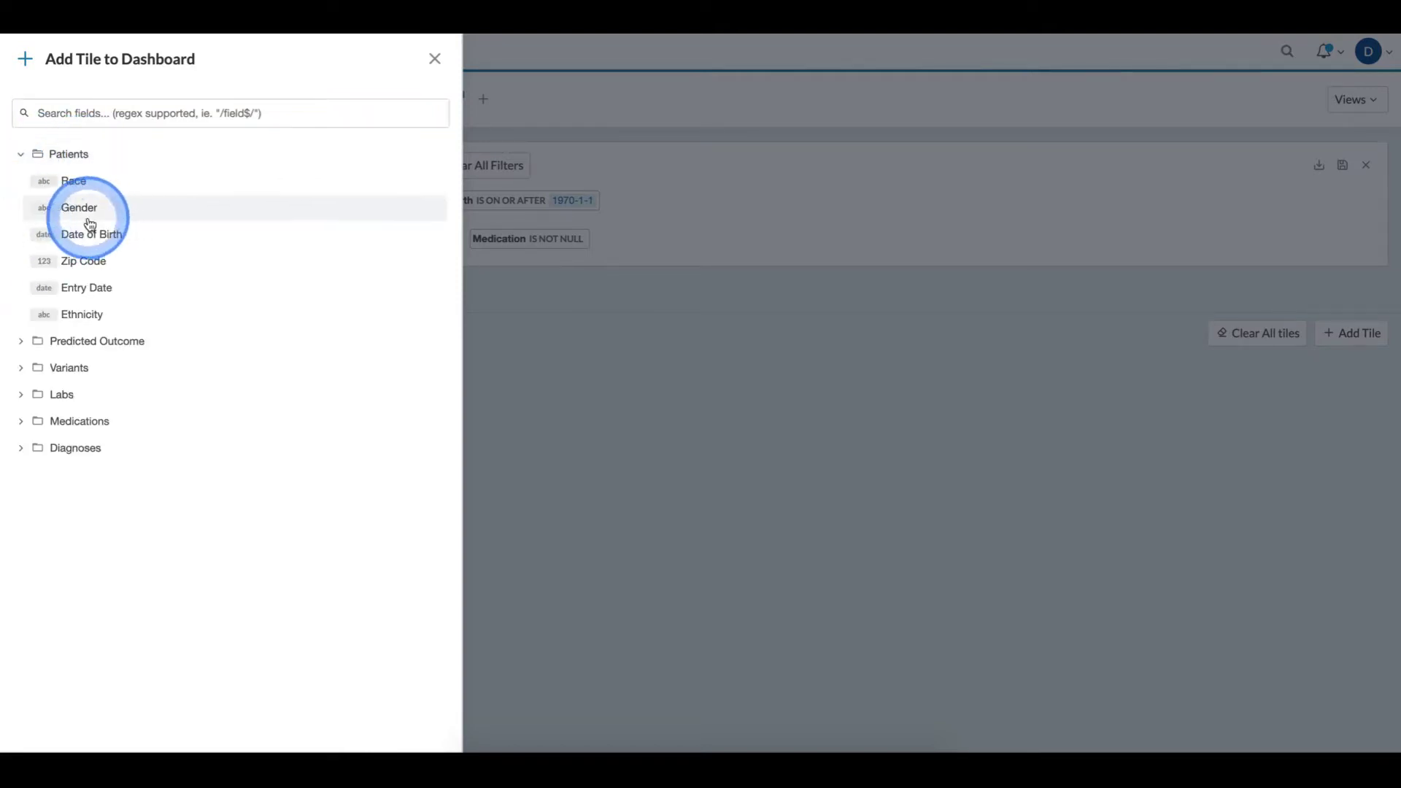
{"action": "left_click", "coordinate": [75, 182]}
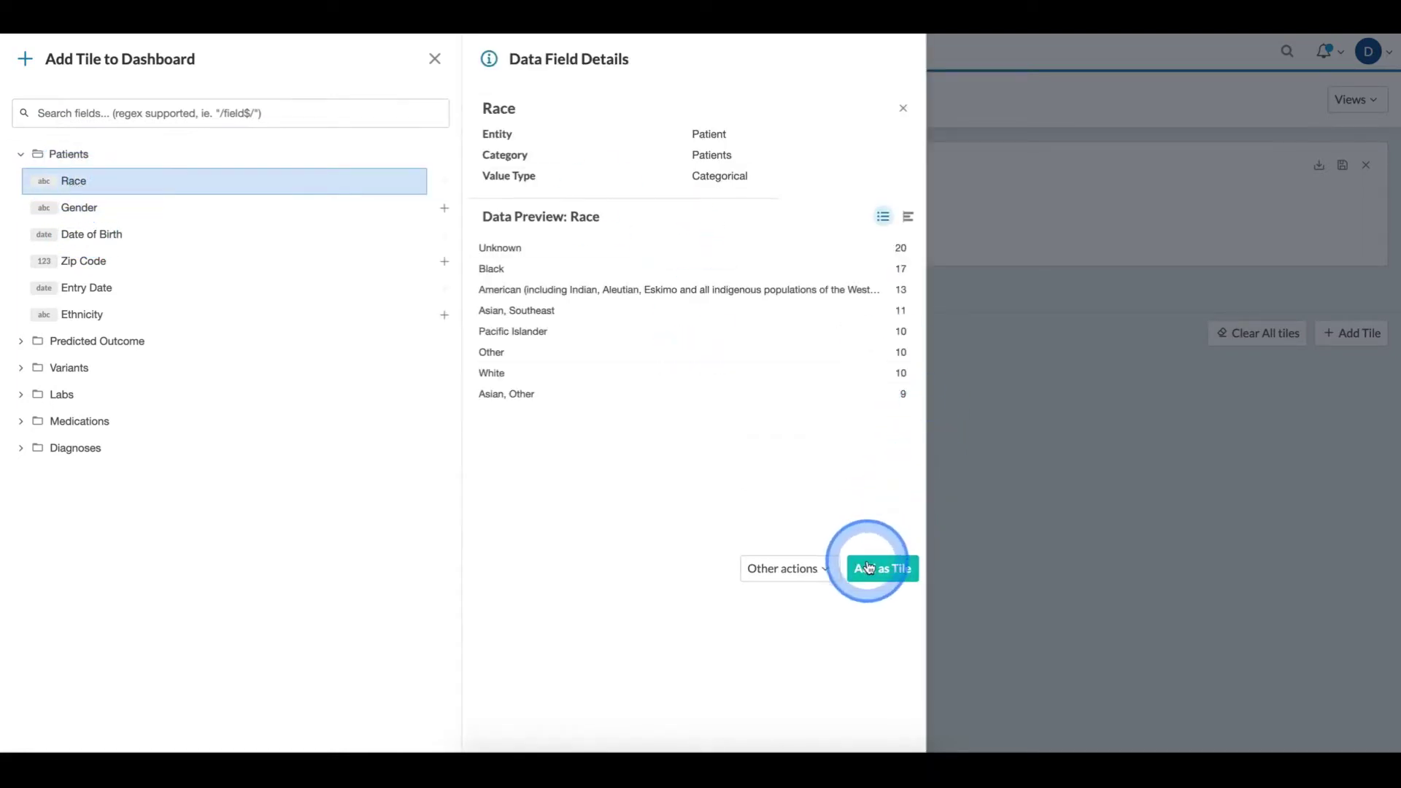
{"action": "left_click", "coordinate": [871, 568]}
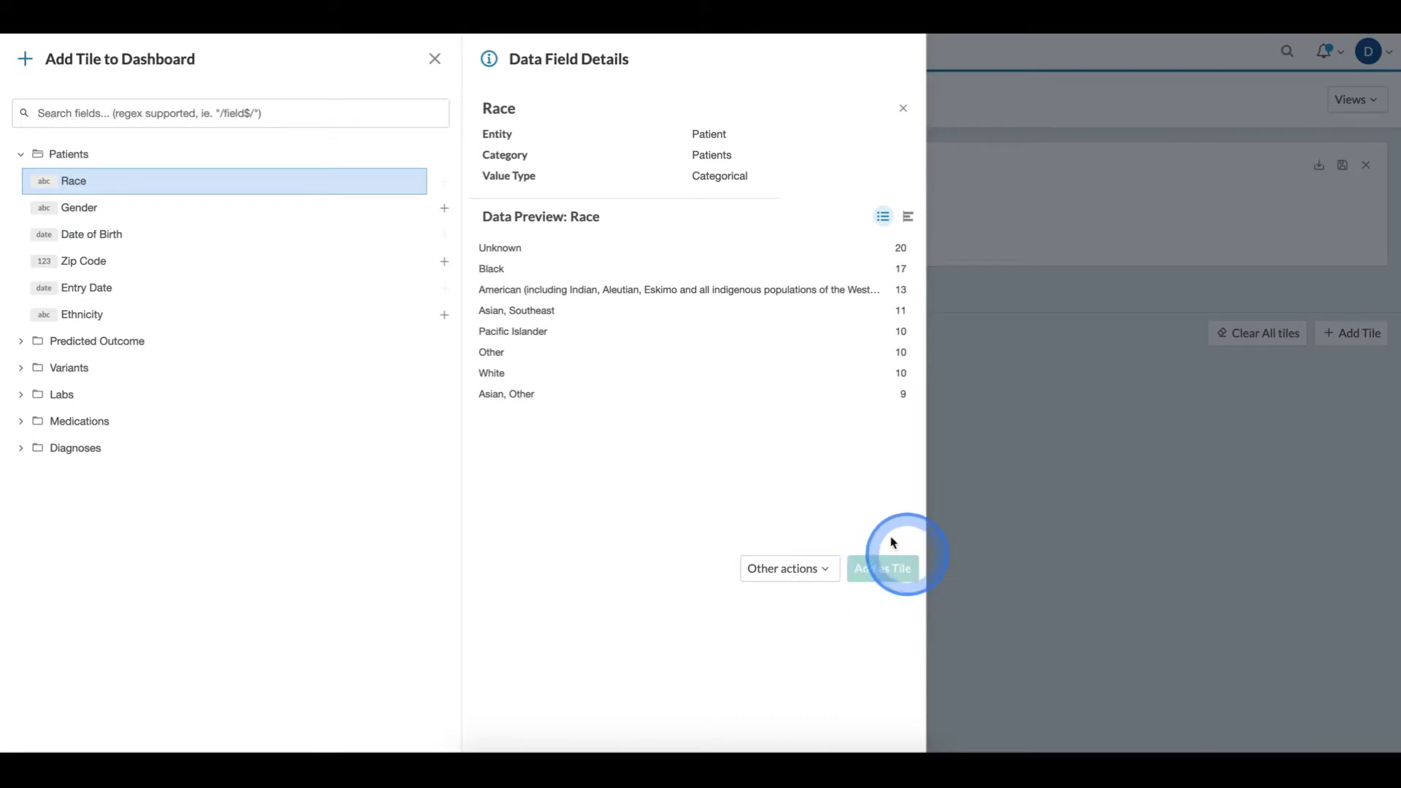
{"action": "left_click", "coordinate": [100, 207]}
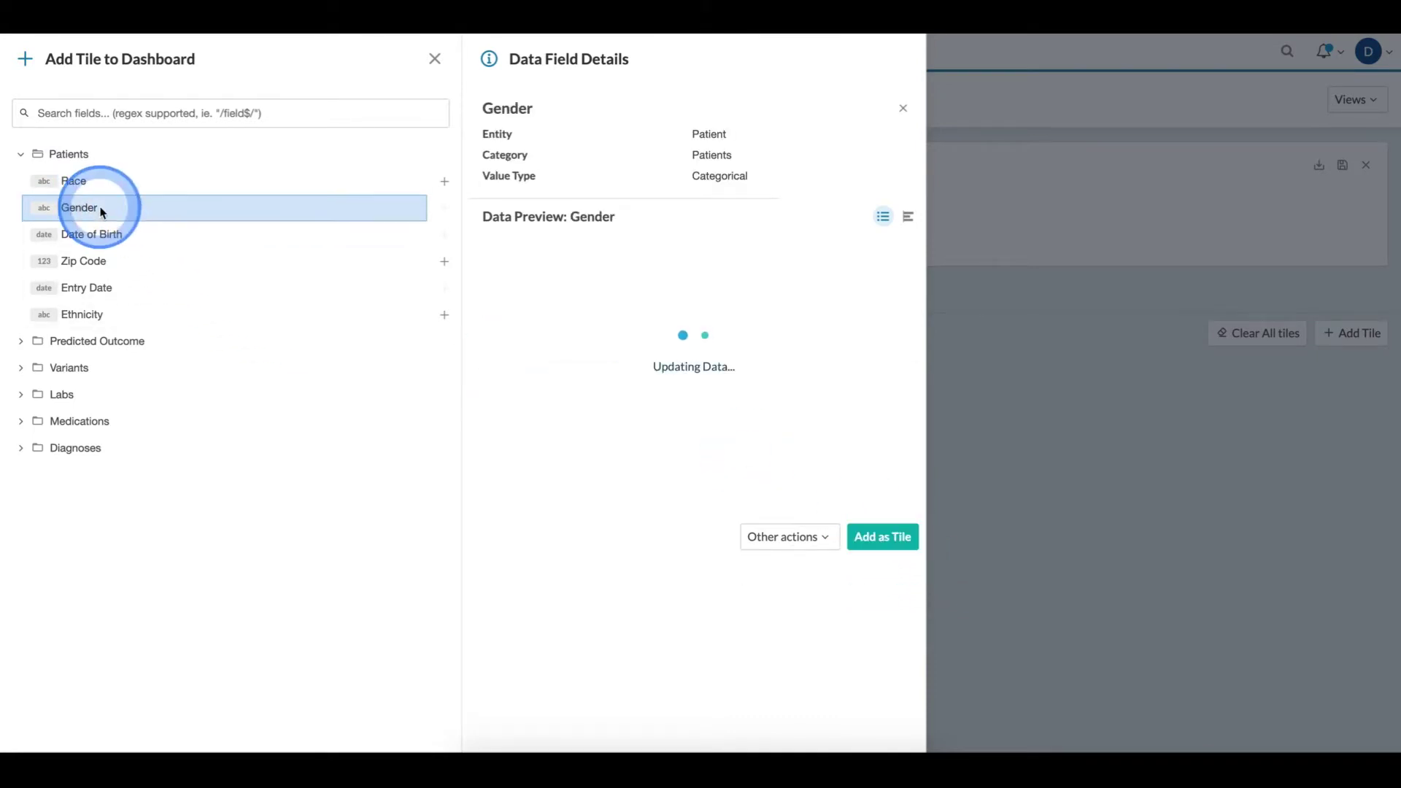
{"action": "left_click", "coordinate": [883, 568]}
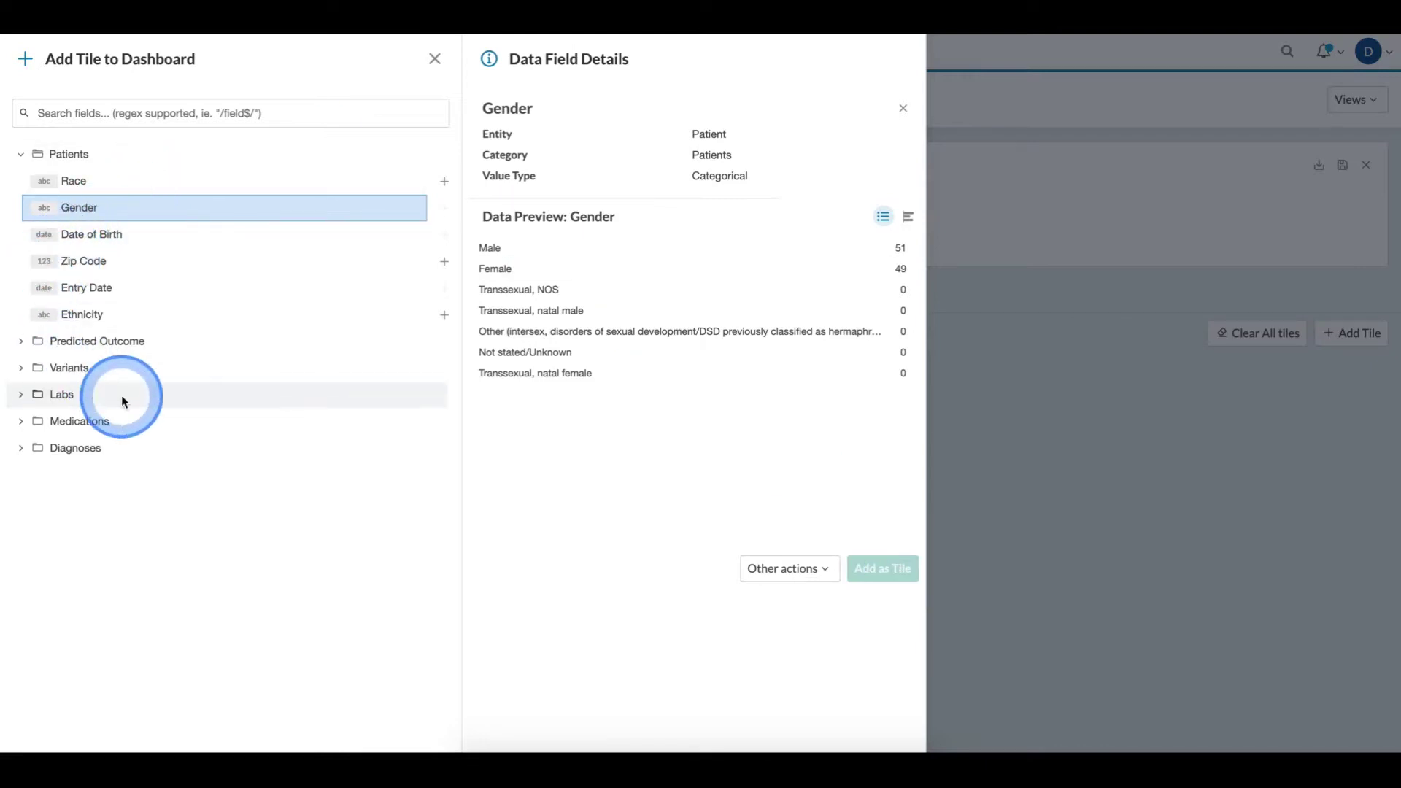
- Add Outcome Predicted and Diagnosis ICD-10 Code tiles, then try adding Date of Birth
{"action": "left_click", "coordinate": [40, 341]}
{"action": "left_click", "coordinate": [76, 367]}
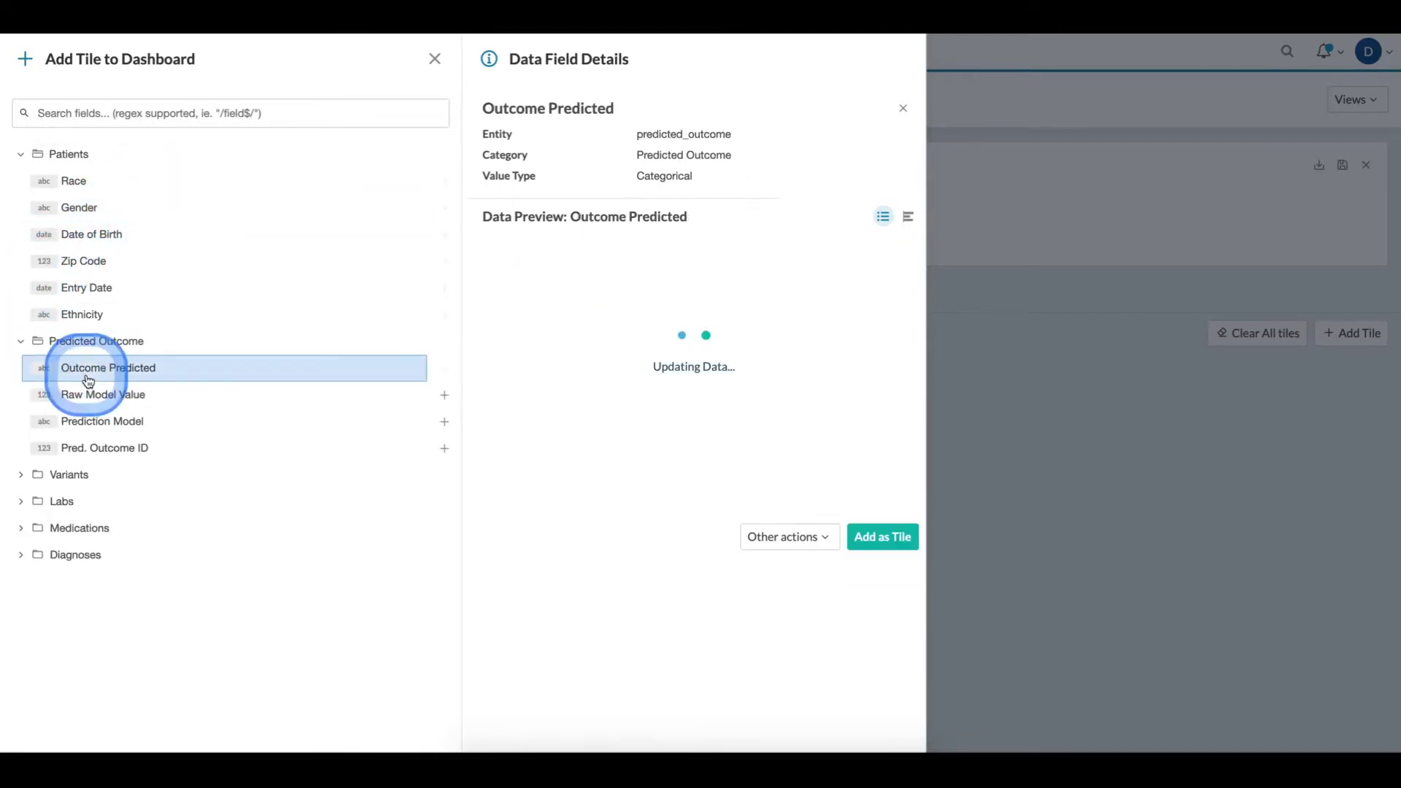
{"action": "left_click", "coordinate": [884, 568]}
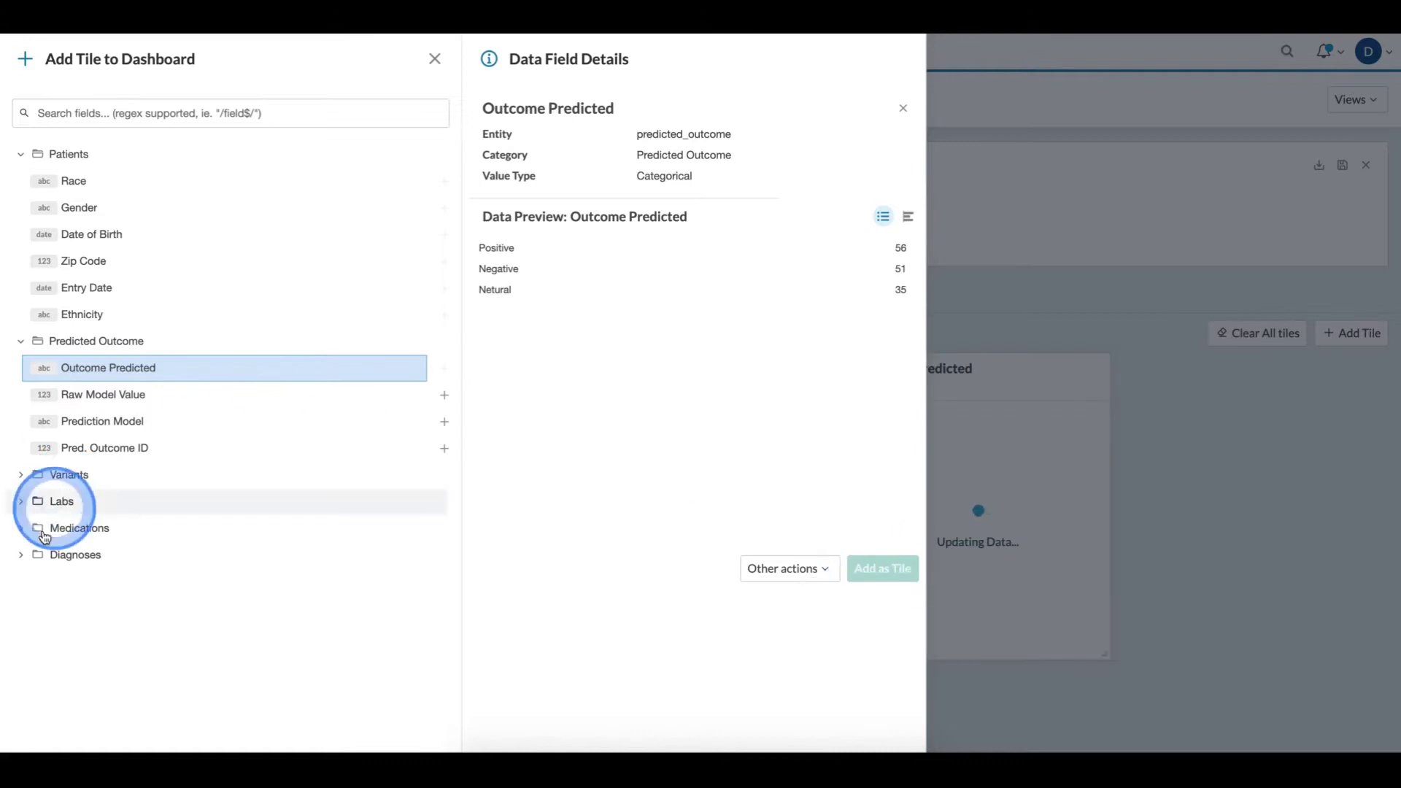
{"action": "left_click", "coordinate": [27, 562]}
{"action": "left_click", "coordinate": [88, 581]}
{"action": "left_click", "coordinate": [886, 569]}
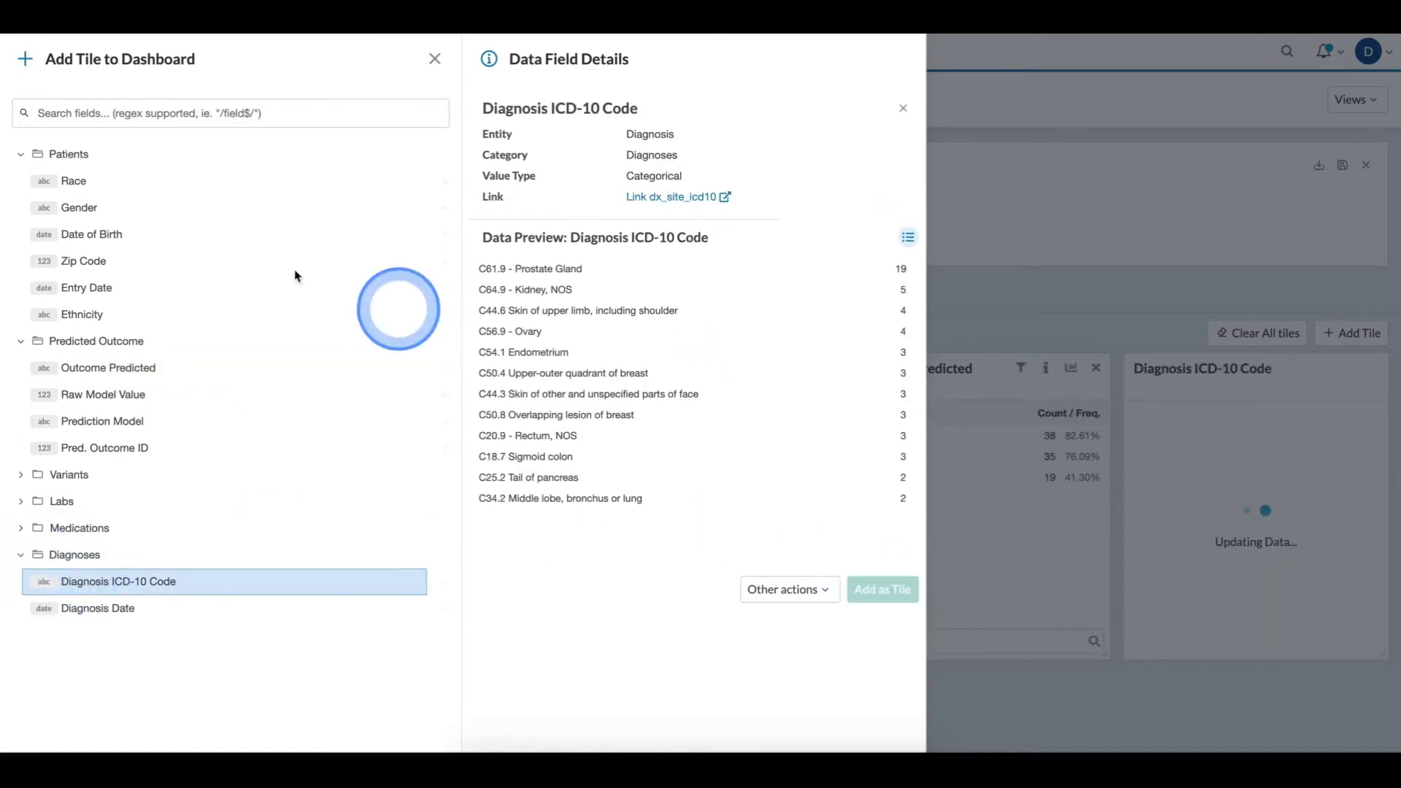
{"action": "left_click", "coordinate": [86, 240]}
{"action": "left_click", "coordinate": [899, 564]}
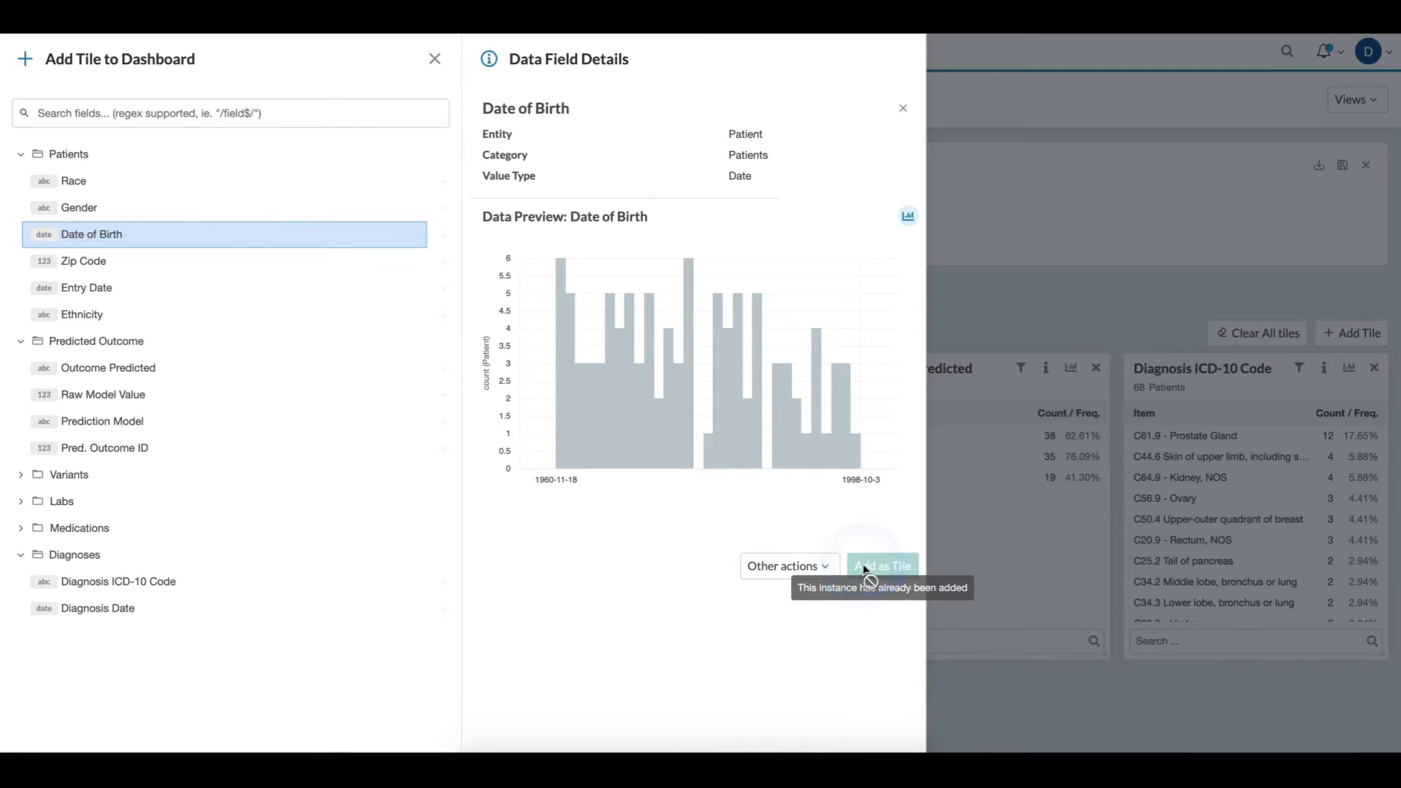
- Pair Outcome Predicted with Raw Model Value, add the box plot as a tile, and return to the dashboard
{"action": "left_click", "coordinate": [139, 369]}
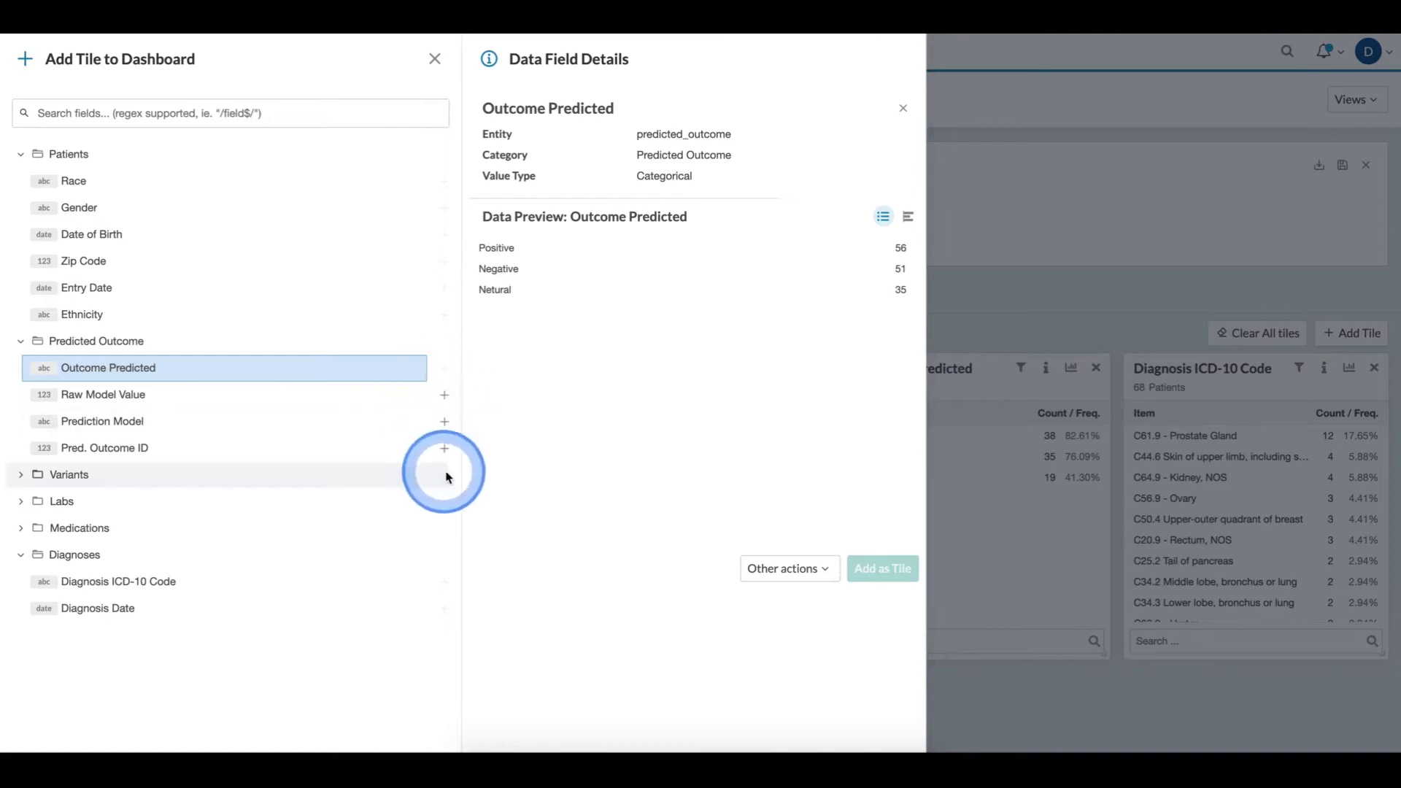
{"action": "left_click", "coordinate": [444, 397]}
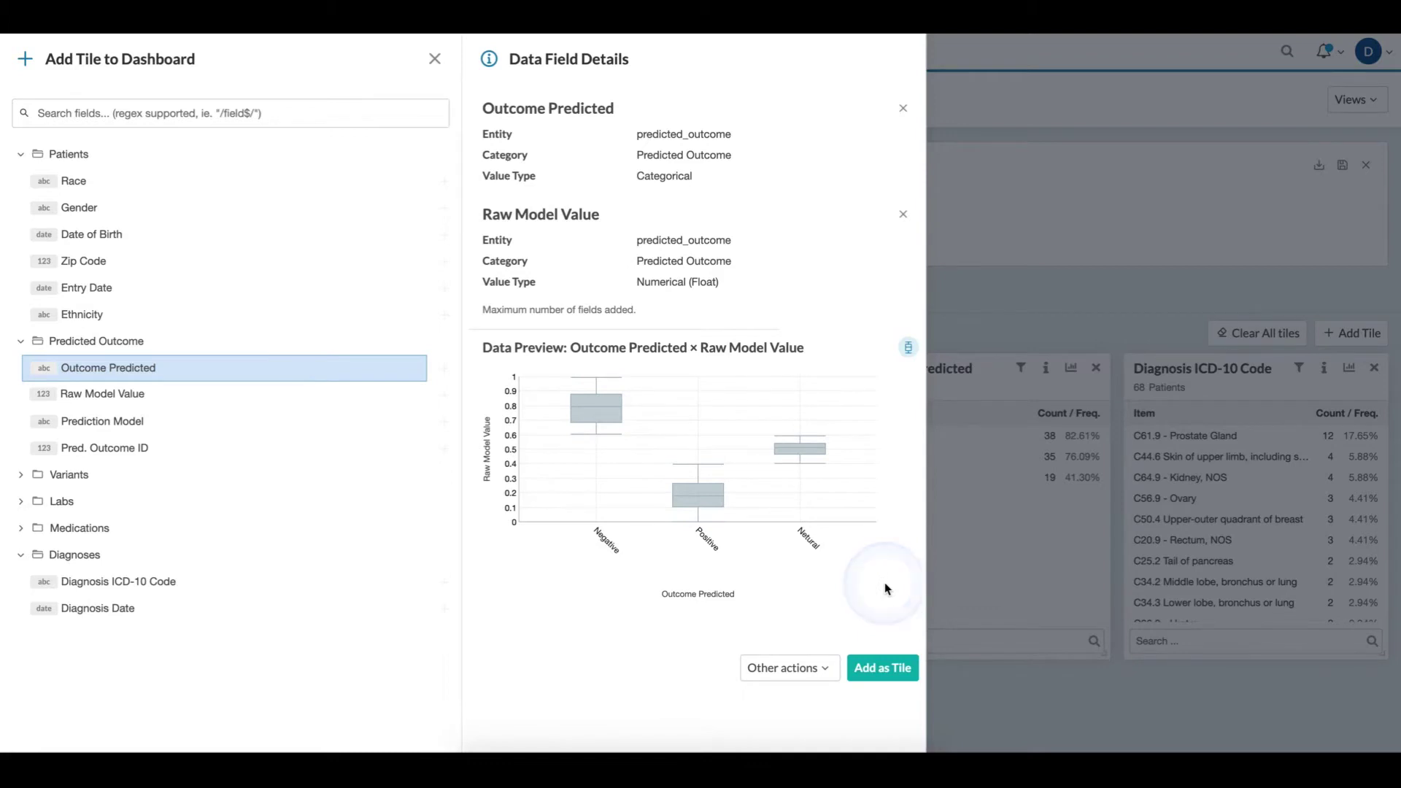
{"action": "left_click", "coordinate": [888, 672]}
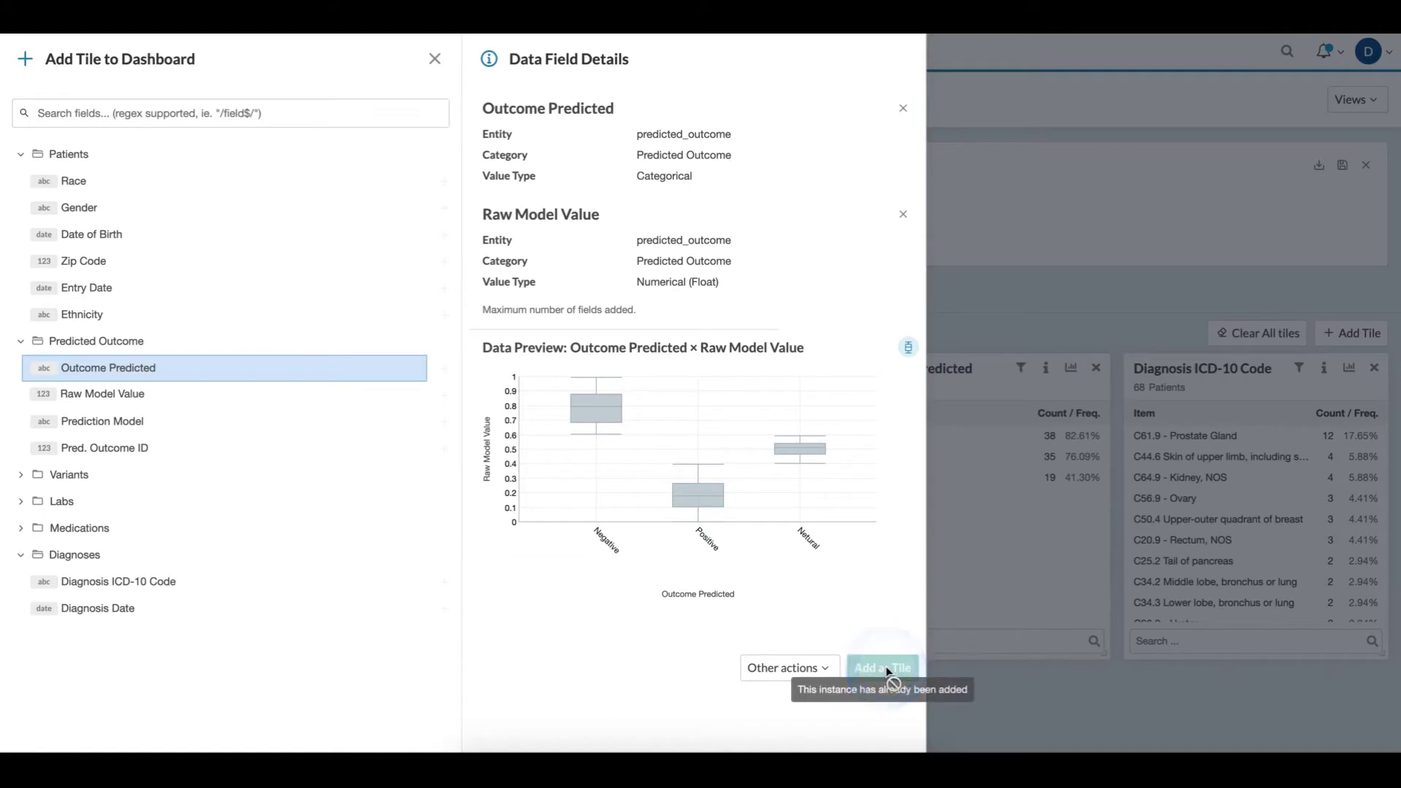
{"action": "left_click", "coordinate": [986, 669]}
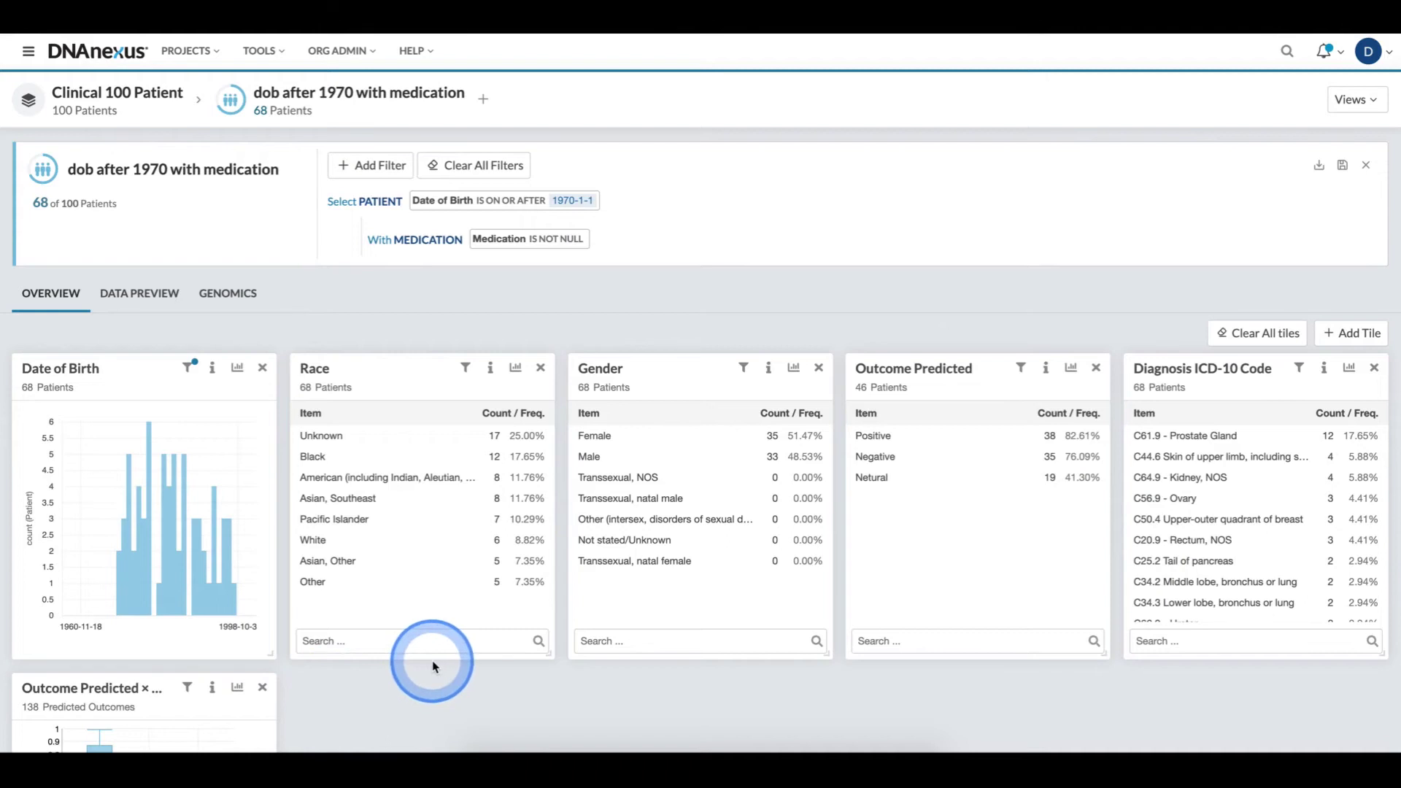
- Widen the Outcome Predicted × Raw Model Value box-plot tile to roughly double its width
{"action": "scroll", "coordinate": [501, 649], "scroll_direction": "down", "scroll_amount": 3}
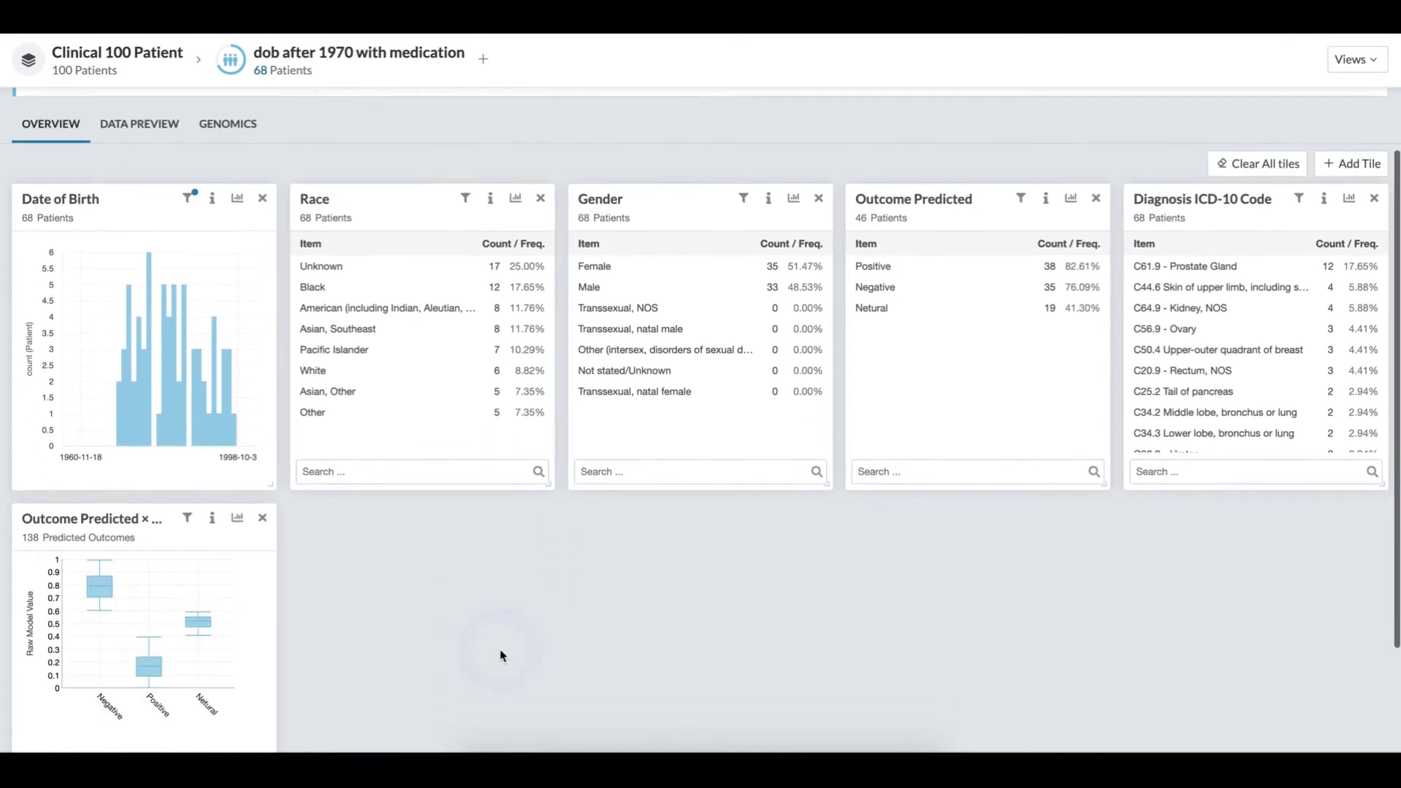
{"action": "scroll", "coordinate": [500, 650], "scroll_direction": "down", "scroll_amount": 1}
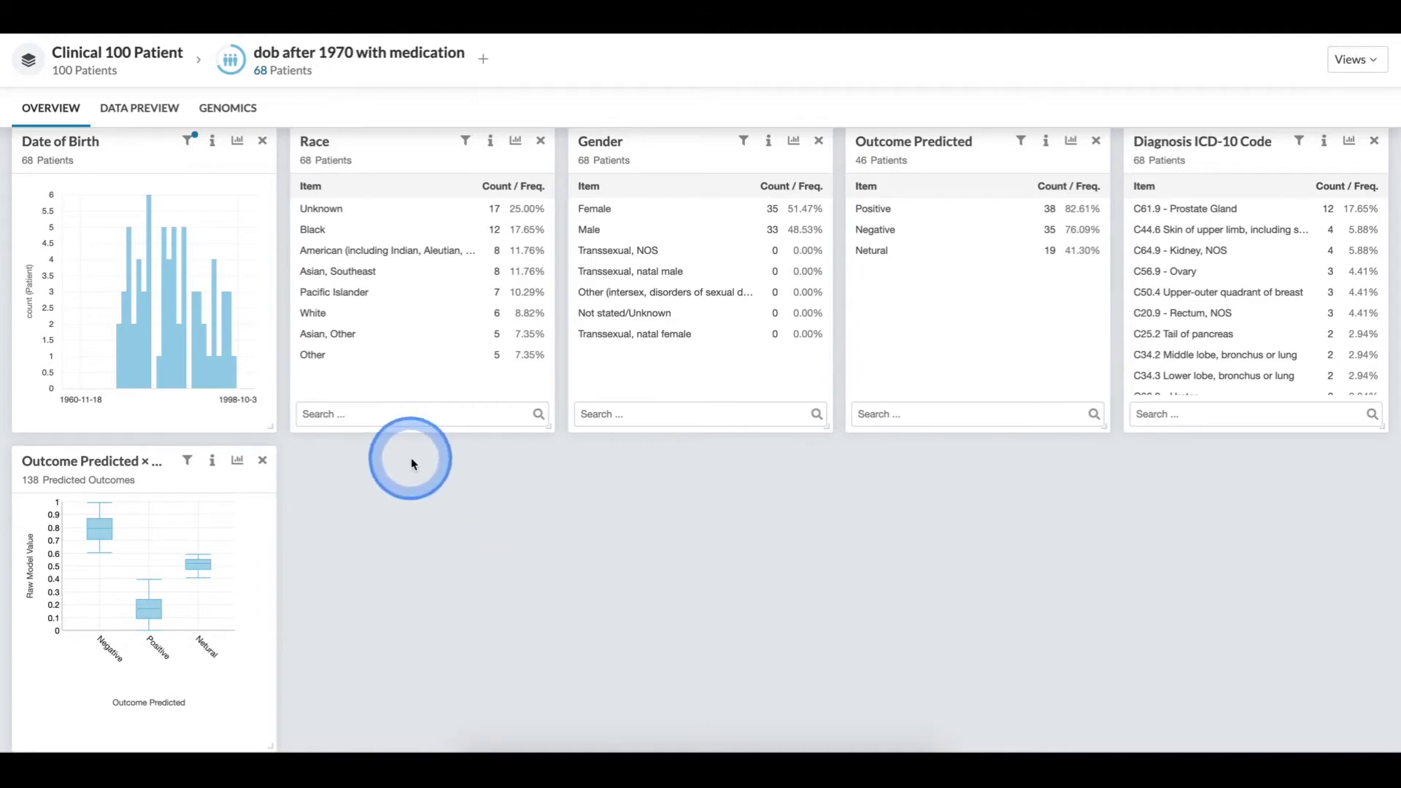
{"action": "scroll", "coordinate": [410, 457], "scroll_direction": "down", "scroll_amount": 1}
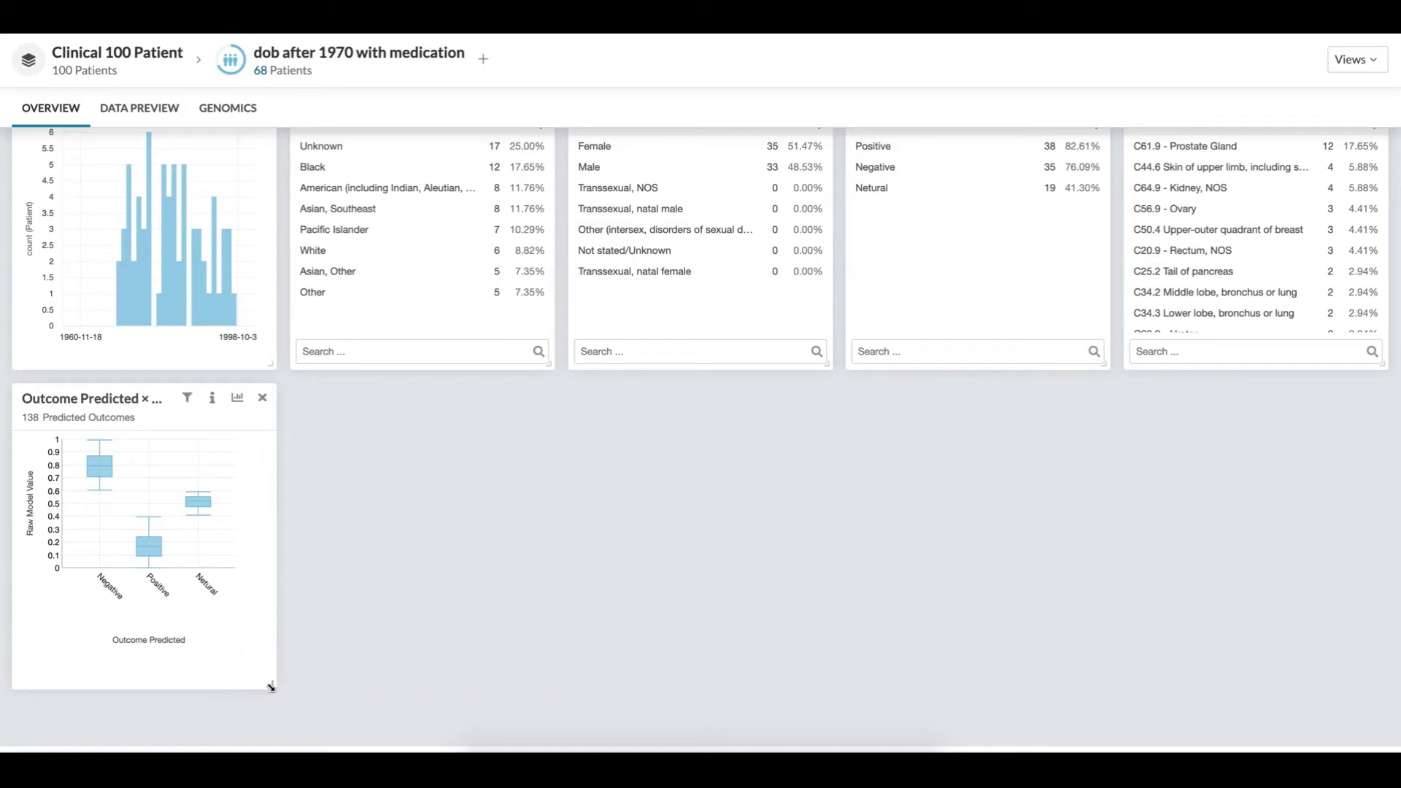
{"action": "left_click_drag", "start_coordinate": [269, 686], "coordinate": [549, 679]}
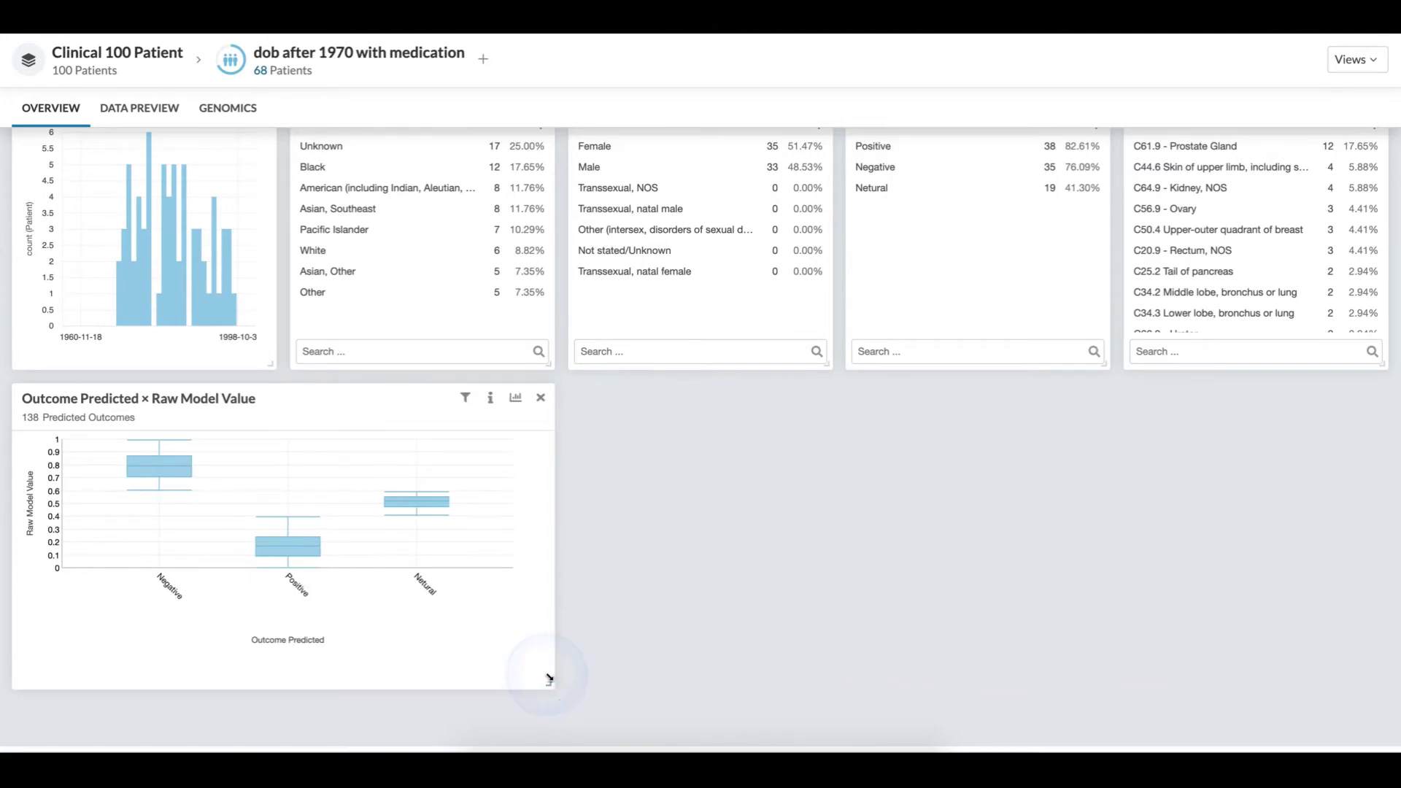
{"action": "scroll", "coordinate": [549, 675], "scroll_direction": "up", "scroll_amount": 5}
{"action": "scroll", "coordinate": [563, 664], "scroll_direction": "down", "scroll_amount": 1}
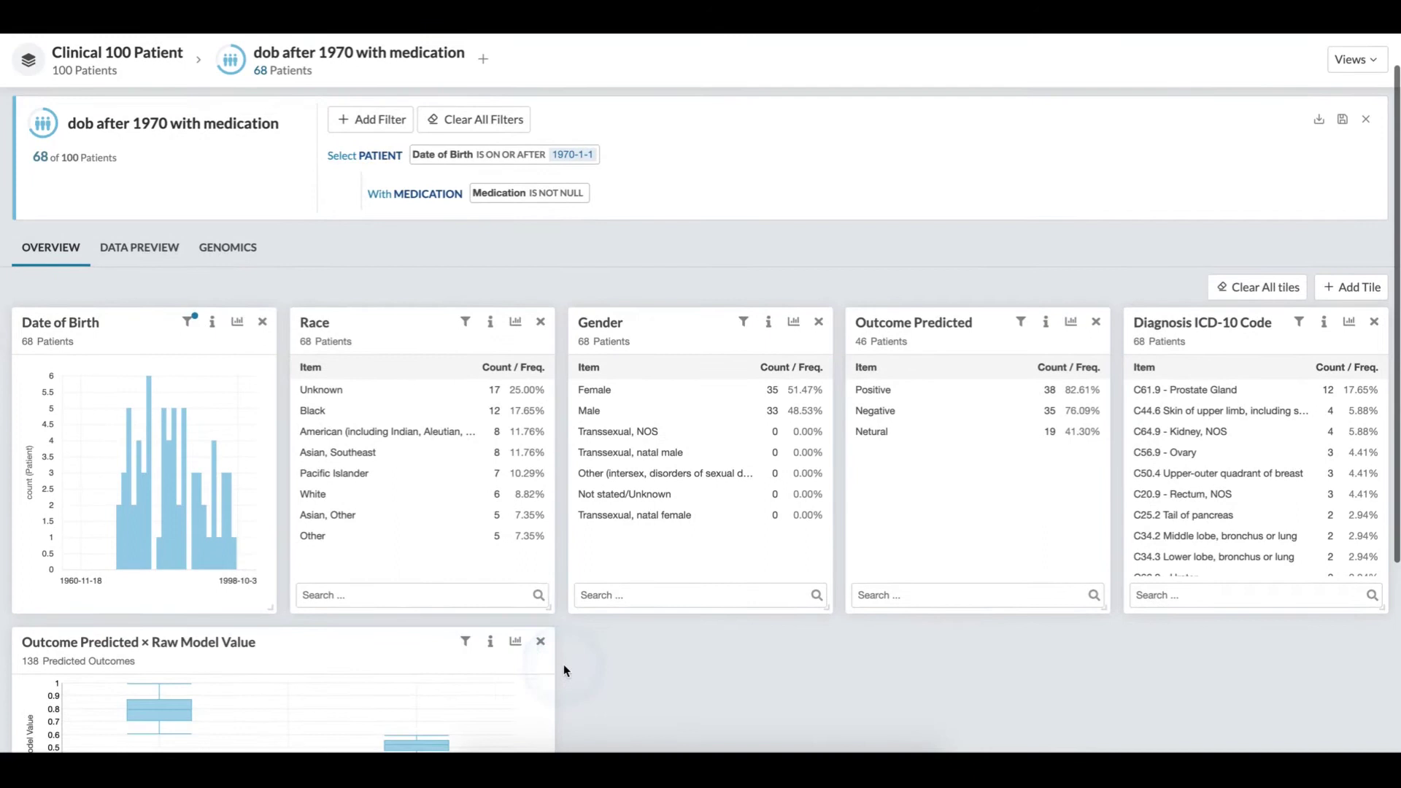
- Remove the standalone Outcome Predicted tile, leaving five tiles
{"action": "left_click", "coordinate": [1096, 322]}
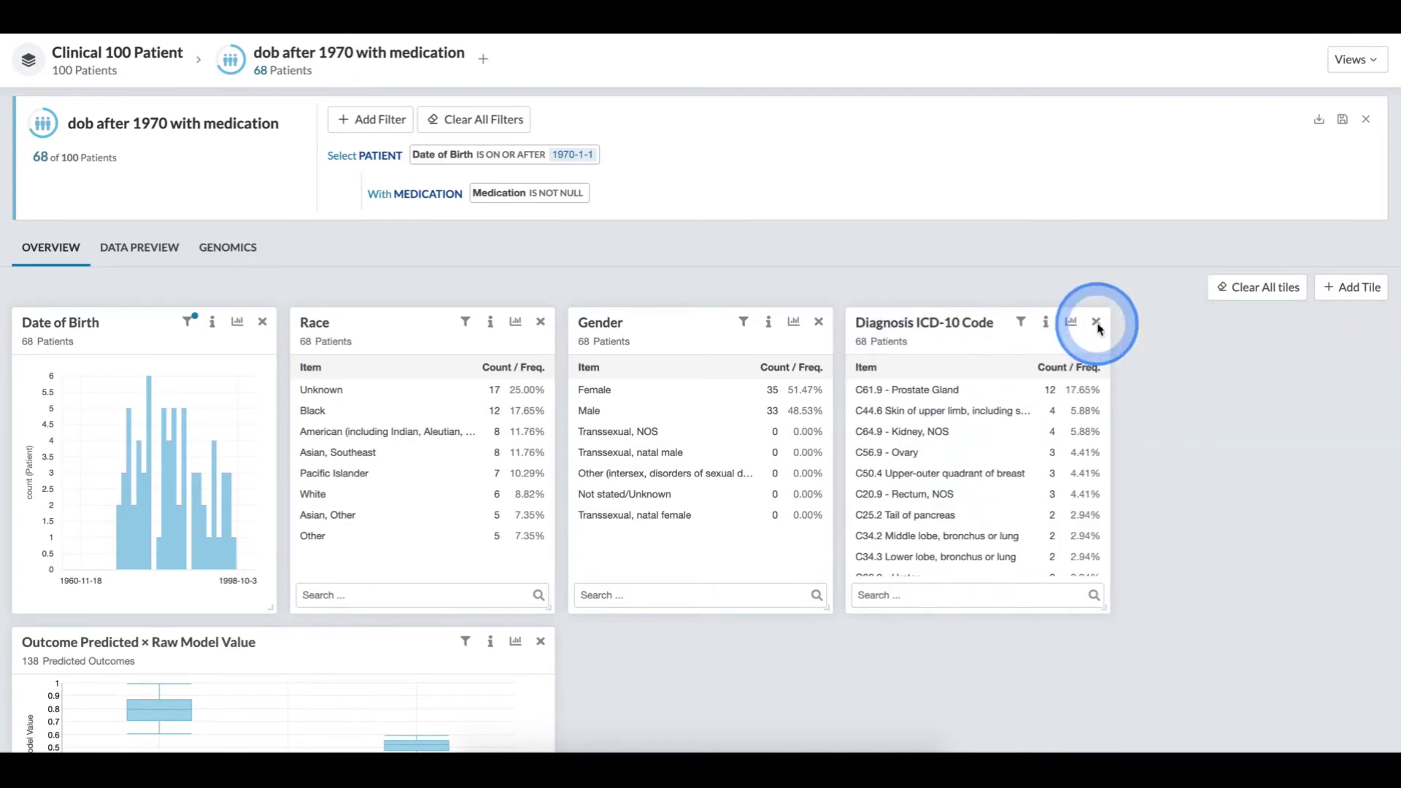
- Switch the Gender tile to a Row Chart and view the Gender field details
{"action": "left_click", "coordinate": [791, 325]}
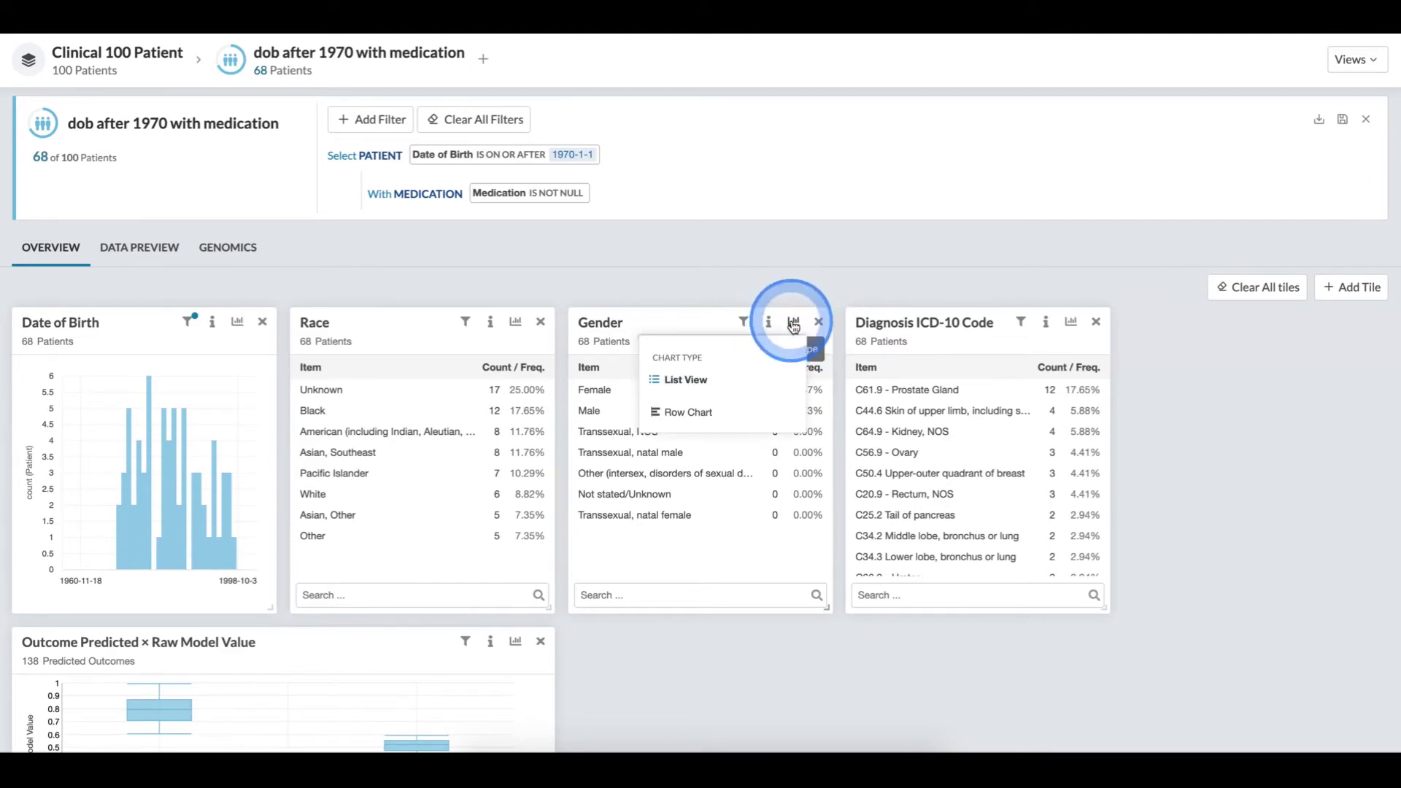
{"action": "left_click", "coordinate": [716, 412]}
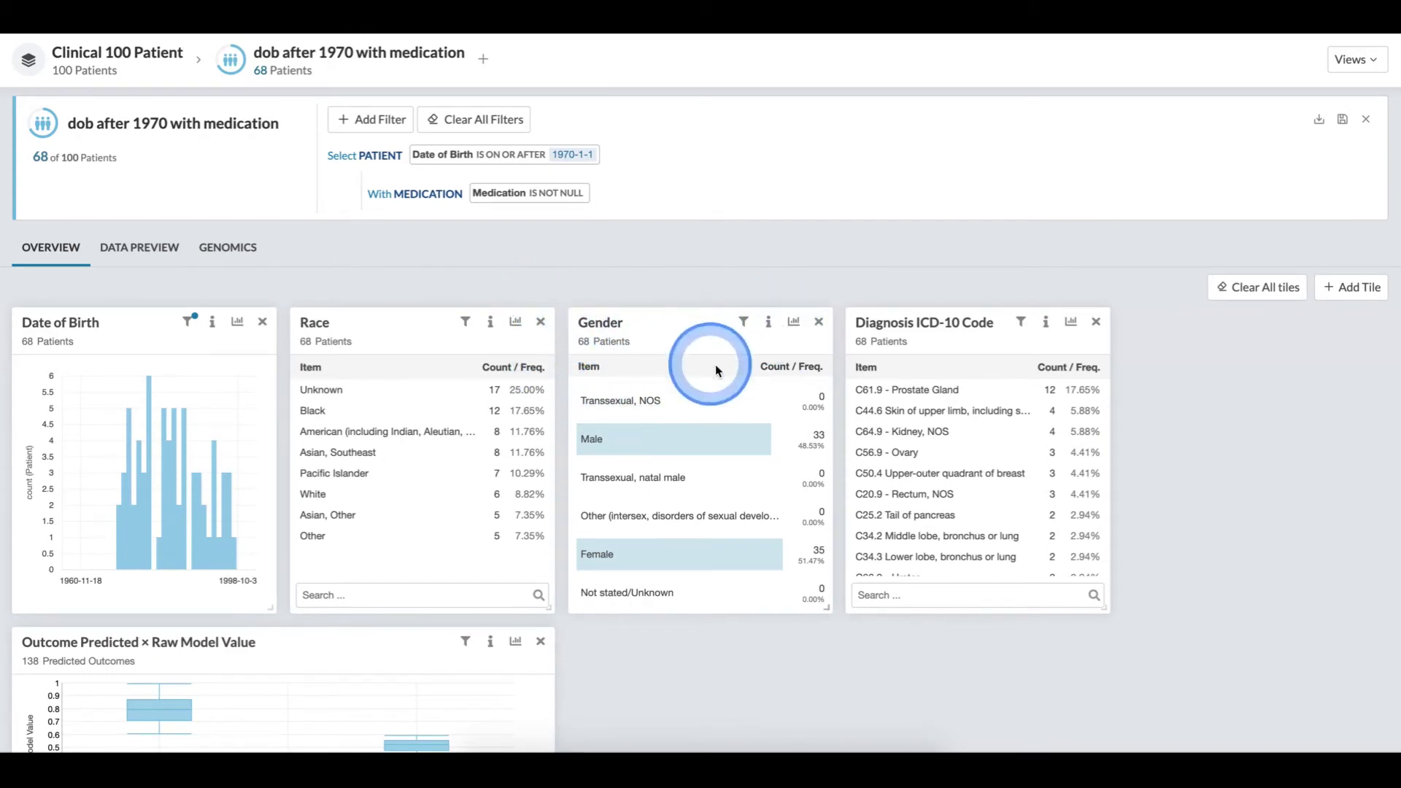
{"action": "left_click", "coordinate": [769, 328]}
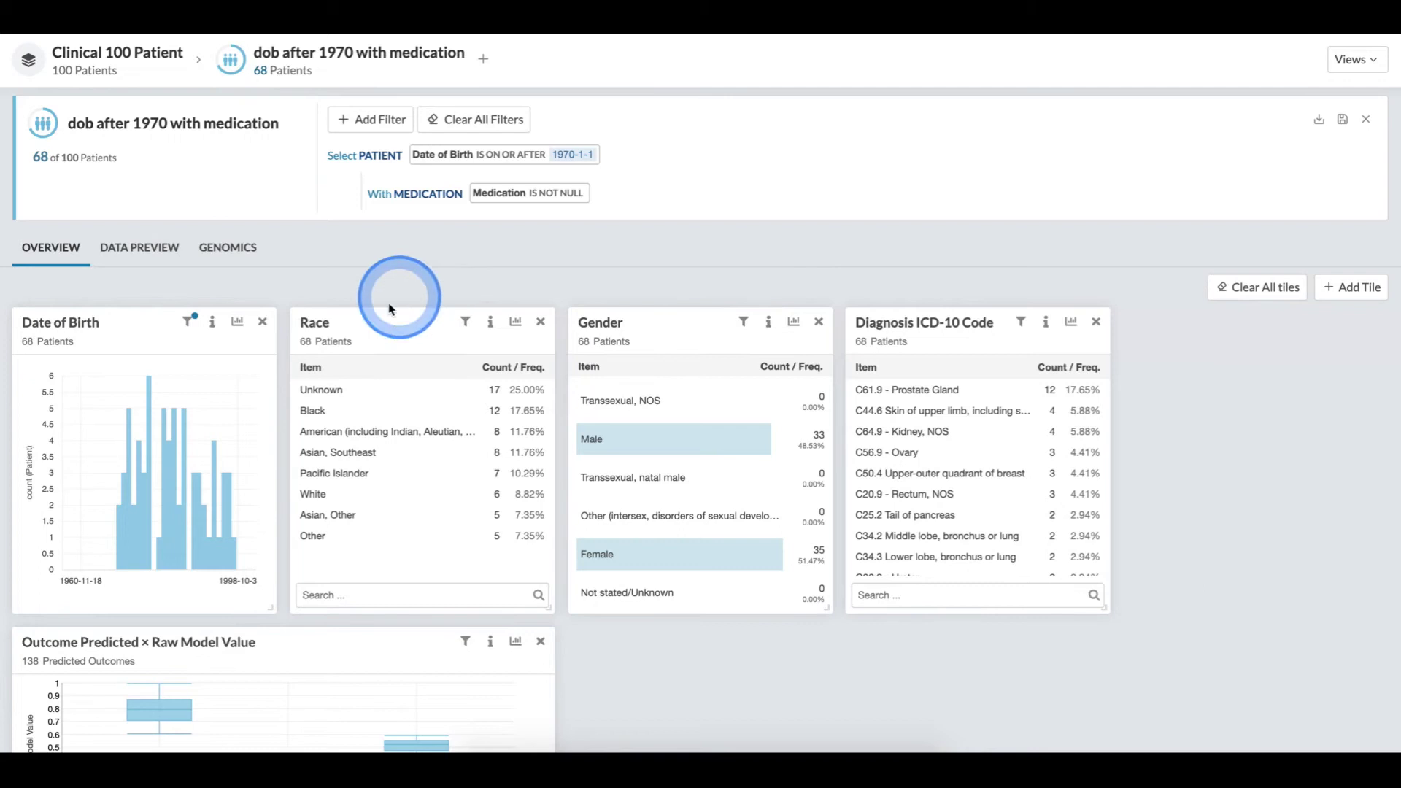
- Add Race and Gender as columns of the data preview table
{"action": "left_click", "coordinate": [137, 255]}
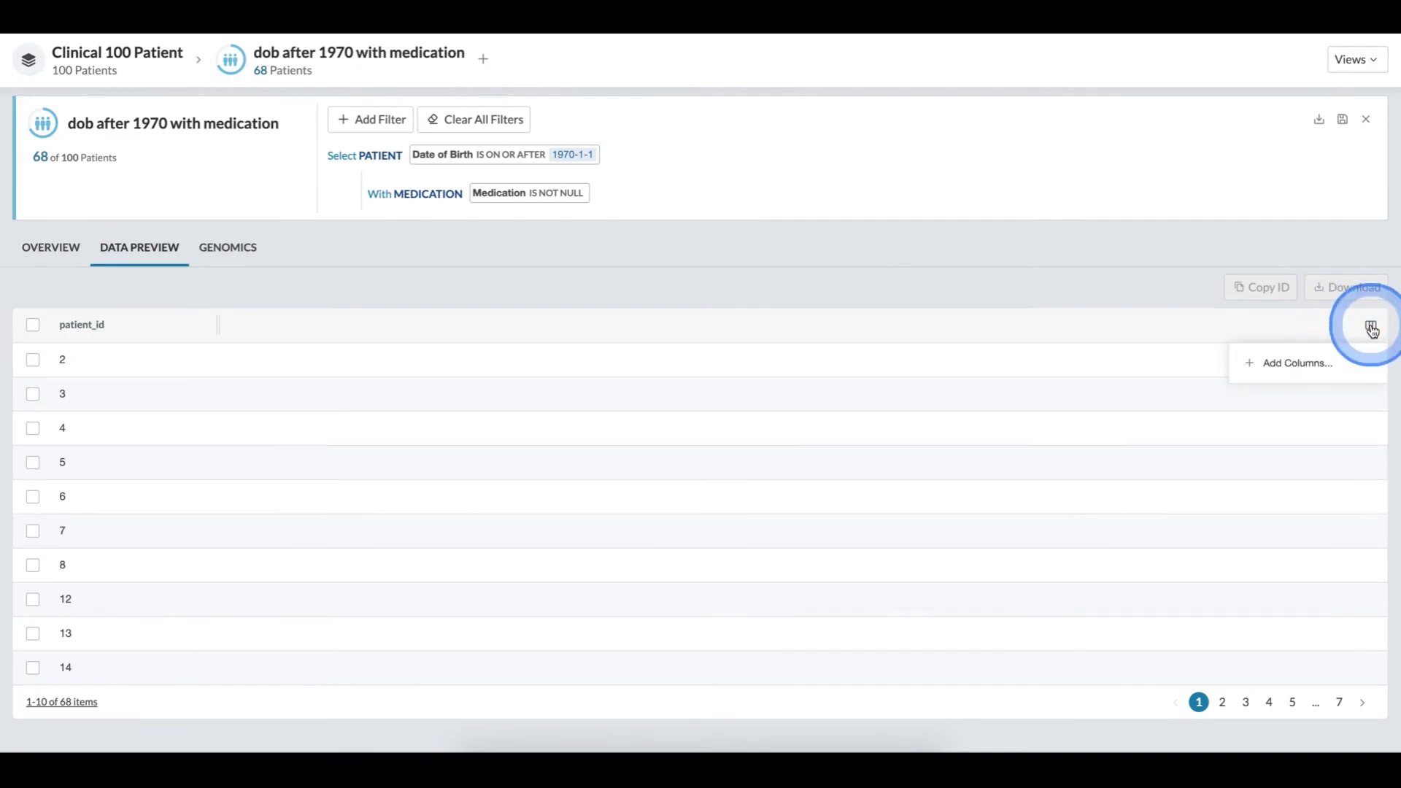
{"action": "left_click", "coordinate": [1306, 363]}
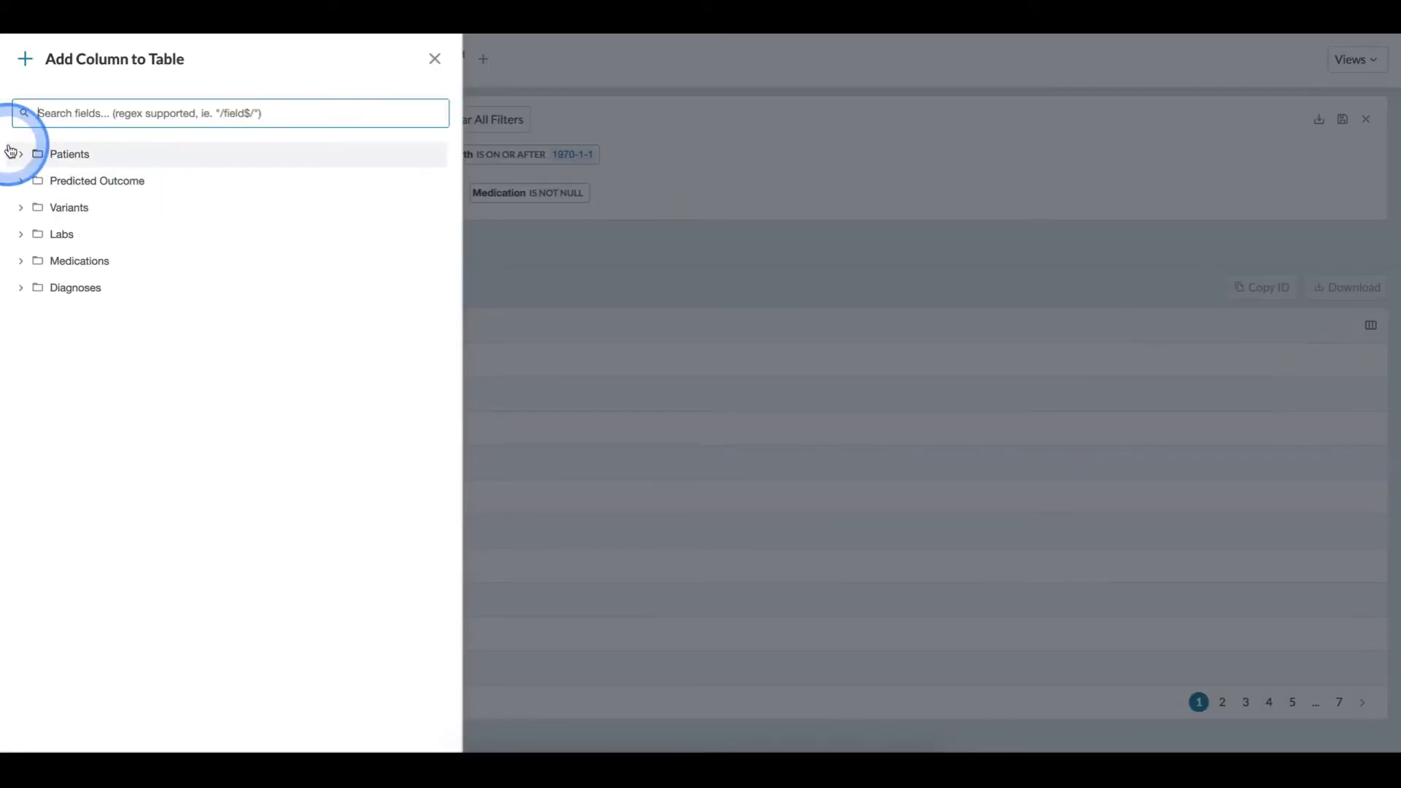
{"action": "left_click", "coordinate": [21, 155]}
{"action": "left_click", "coordinate": [54, 185]}
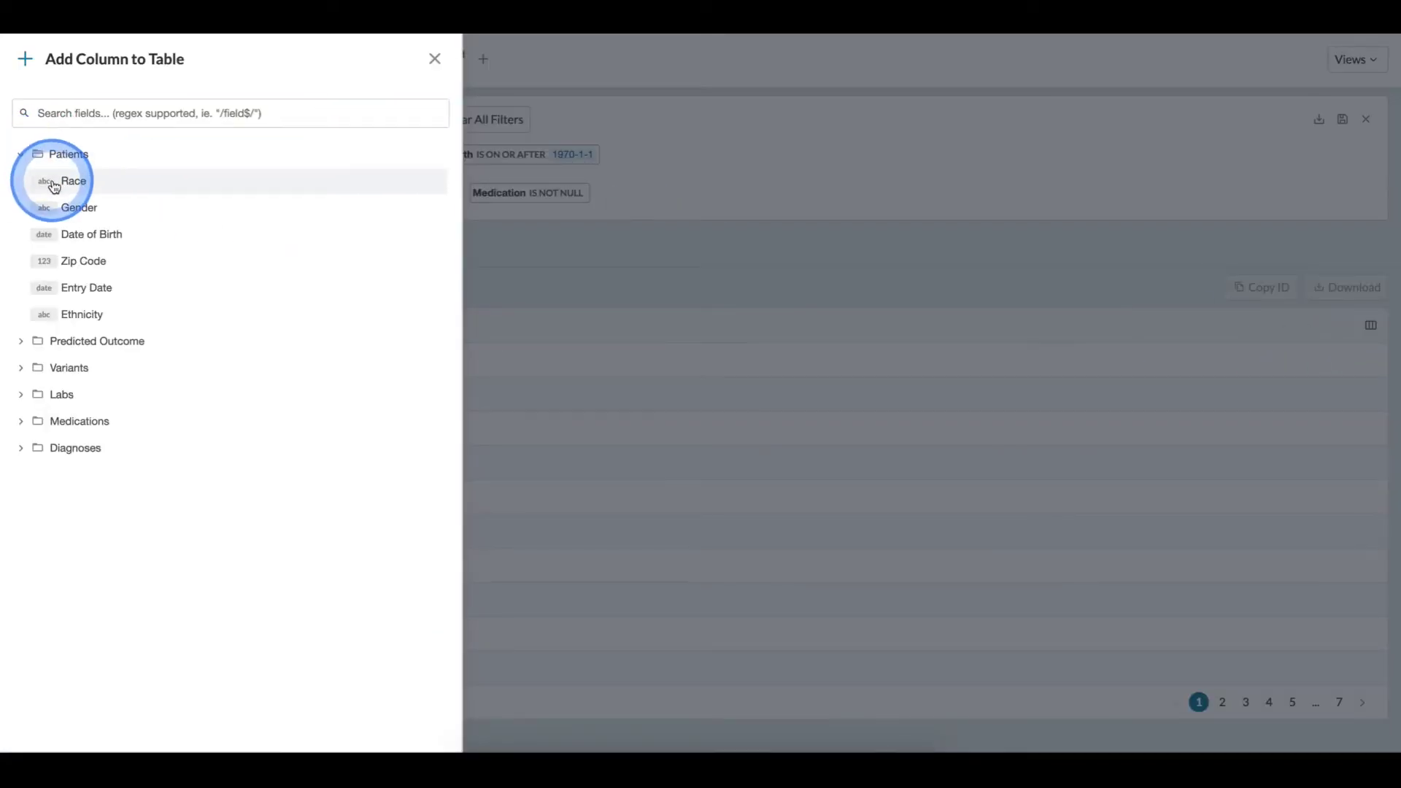
{"action": "left_click", "coordinate": [874, 570]}
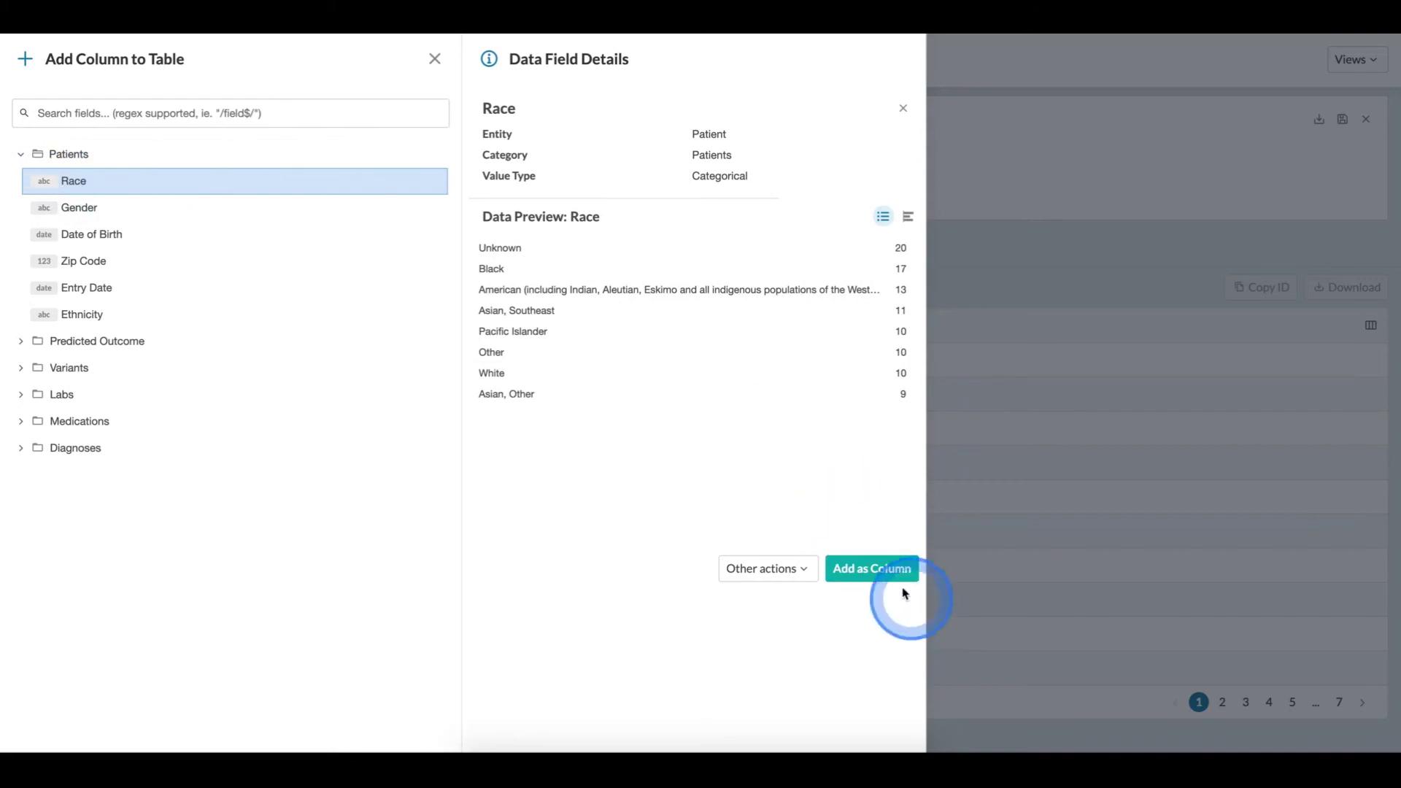
{"action": "left_click", "coordinate": [84, 211]}
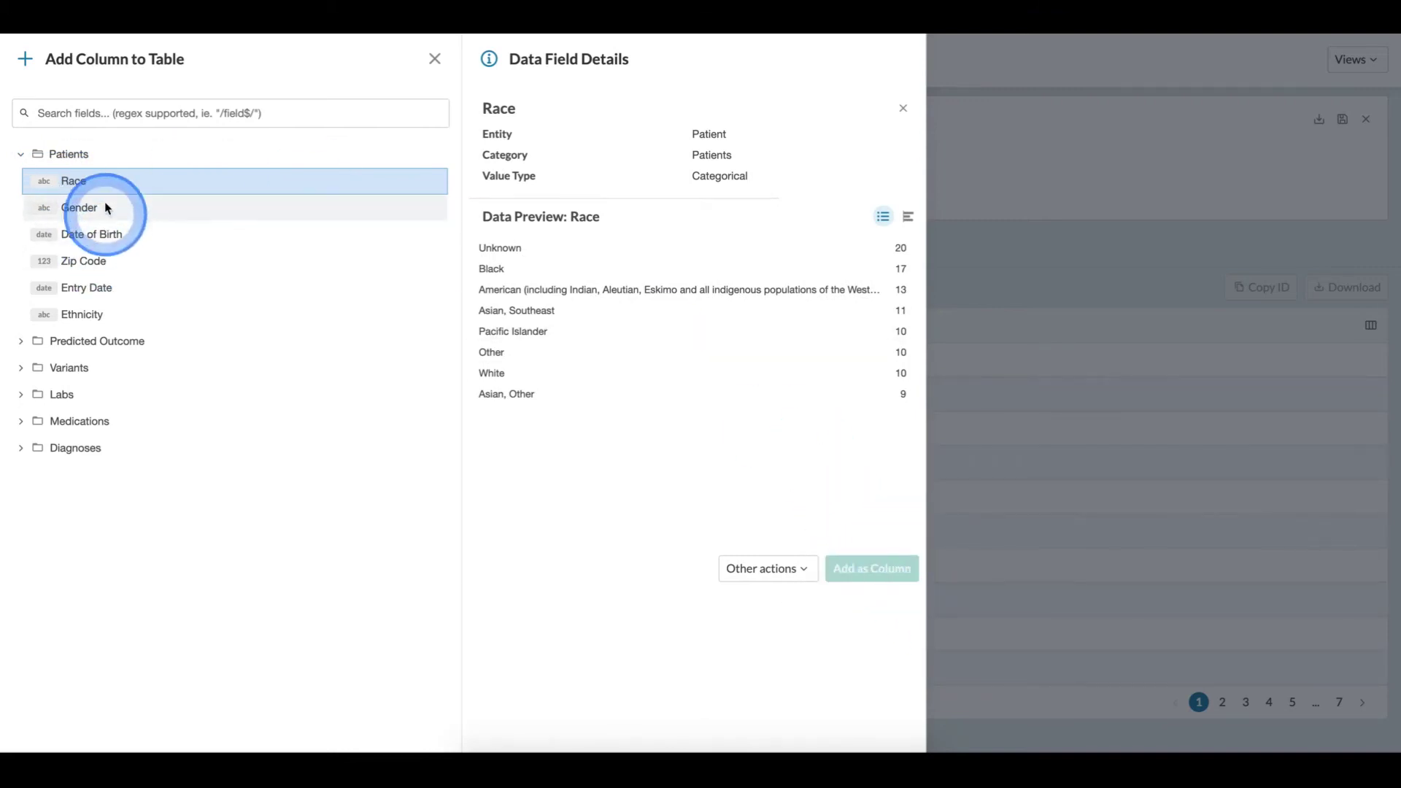
{"action": "left_click", "coordinate": [900, 572]}
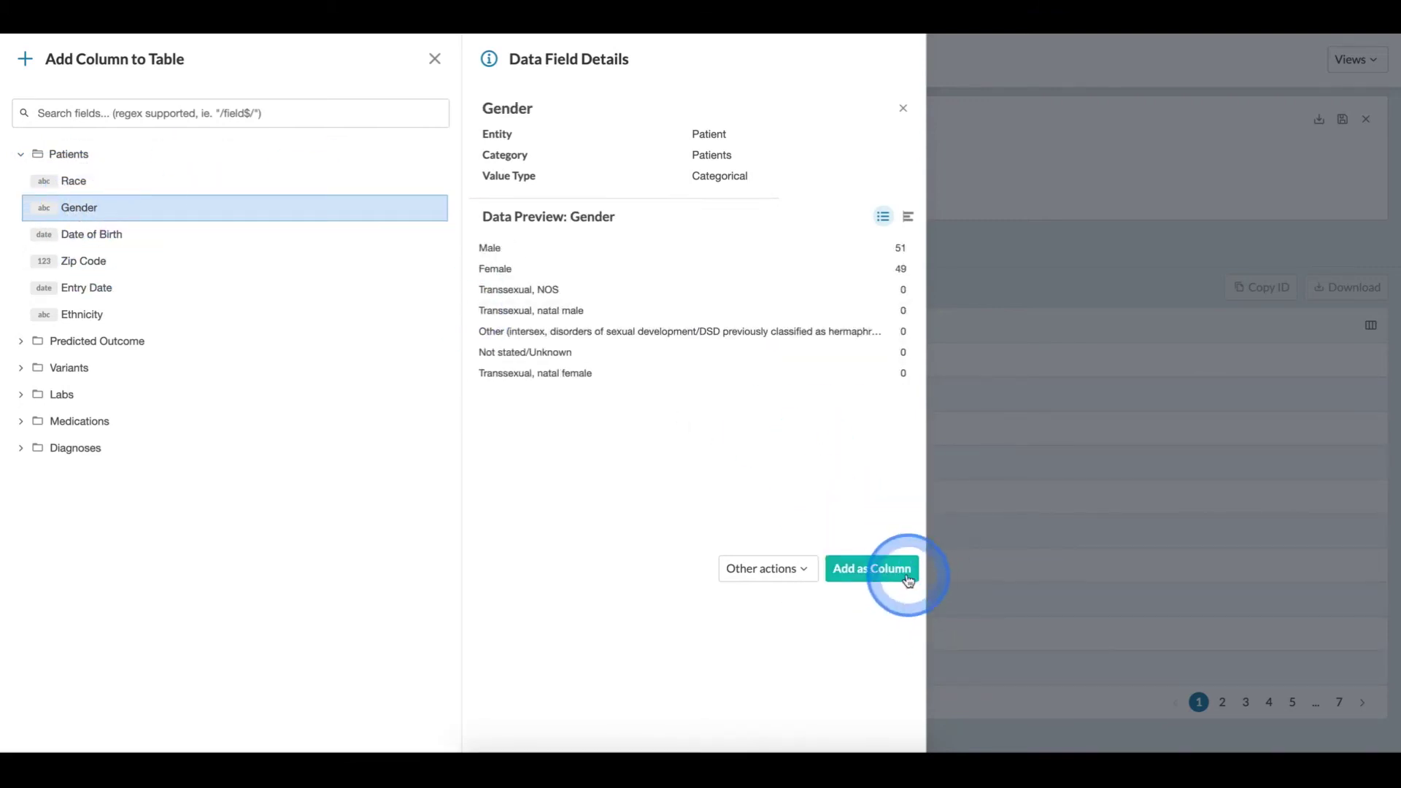
- Add Date of Birth and Zip Code as data preview table columns
{"action": "left_click", "coordinate": [84, 234]}
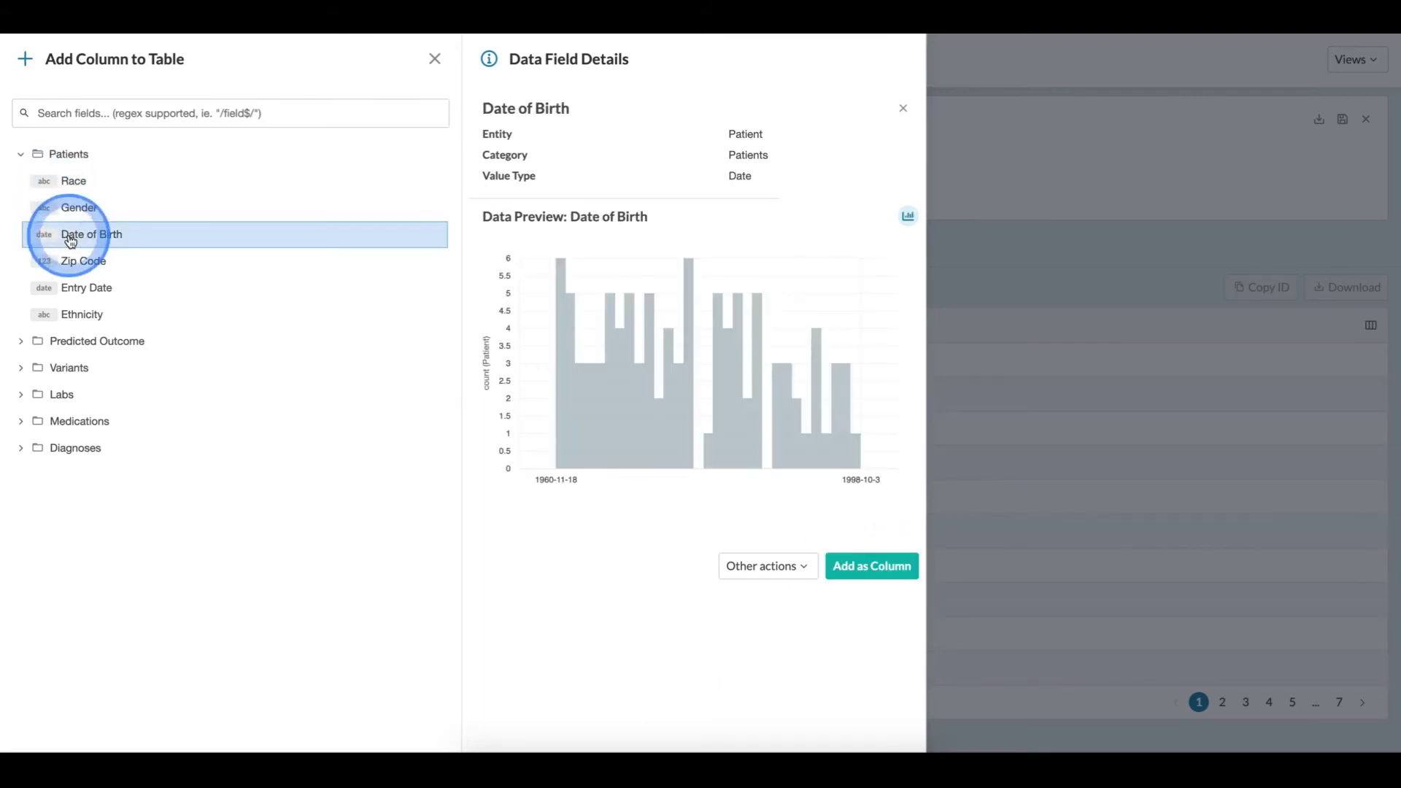
{"action": "left_click", "coordinate": [905, 566]}
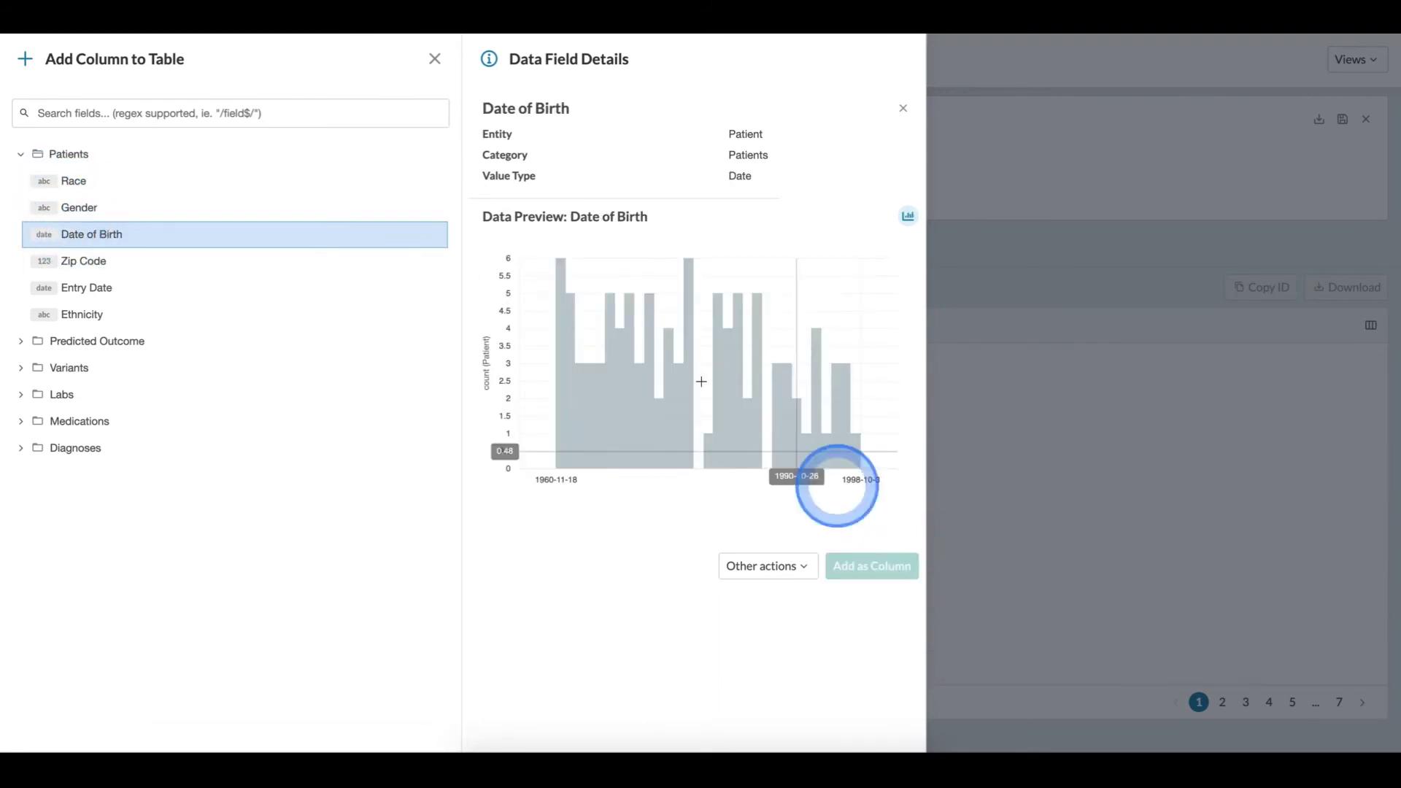
{"action": "left_click", "coordinate": [67, 292]}
{"action": "left_click", "coordinate": [70, 264]}
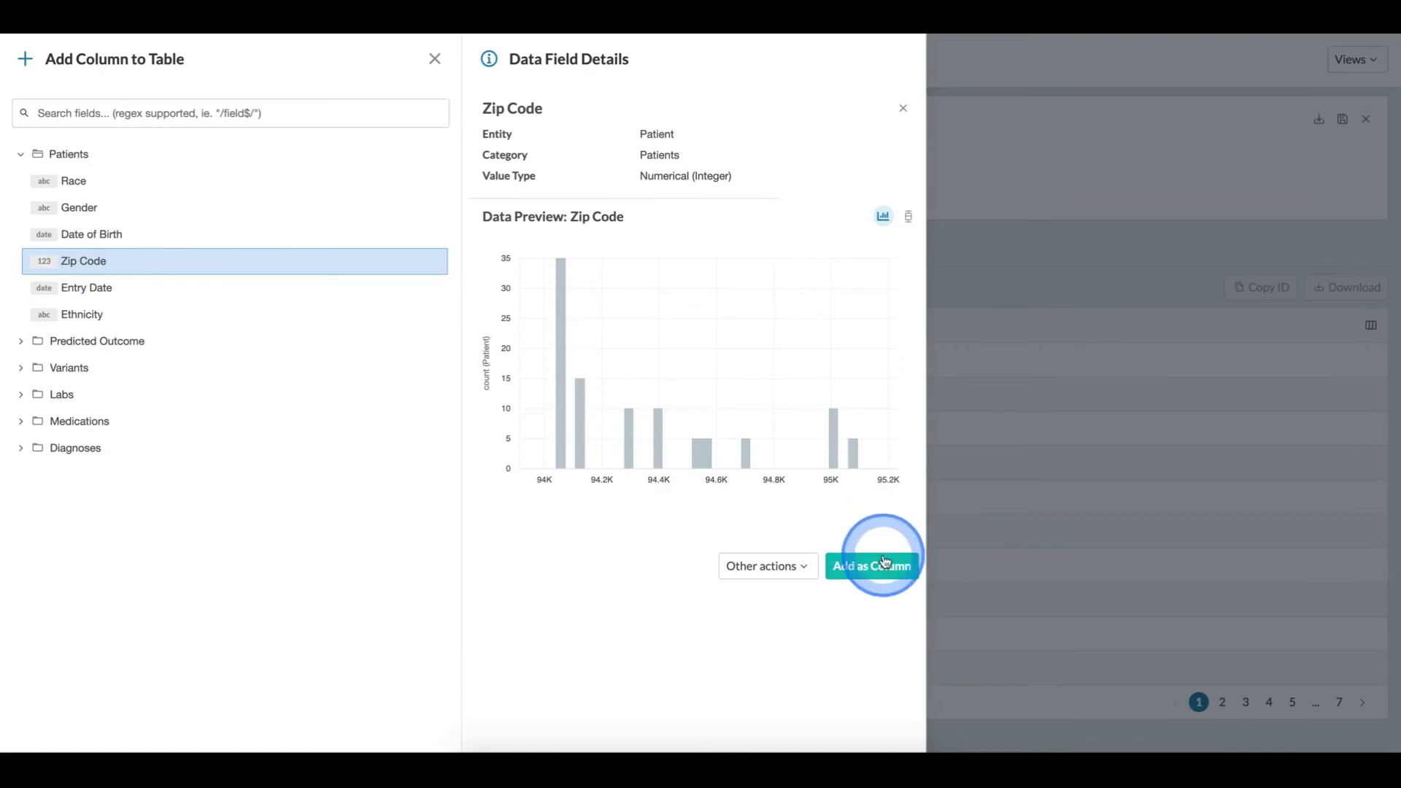
{"action": "left_click", "coordinate": [883, 563]}
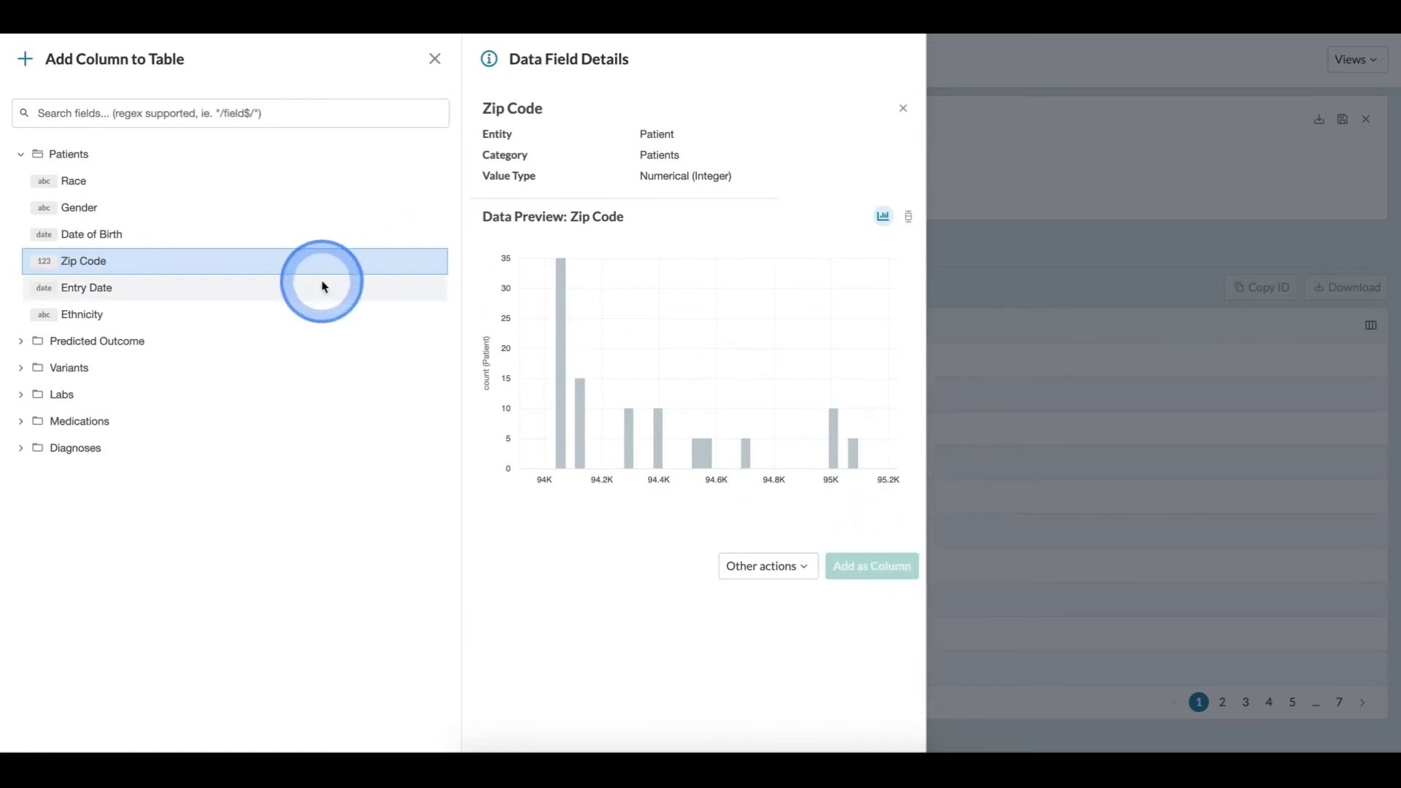
- Add Entry Date as a dashboard tile through Other actions
{"action": "left_click", "coordinate": [241, 290]}
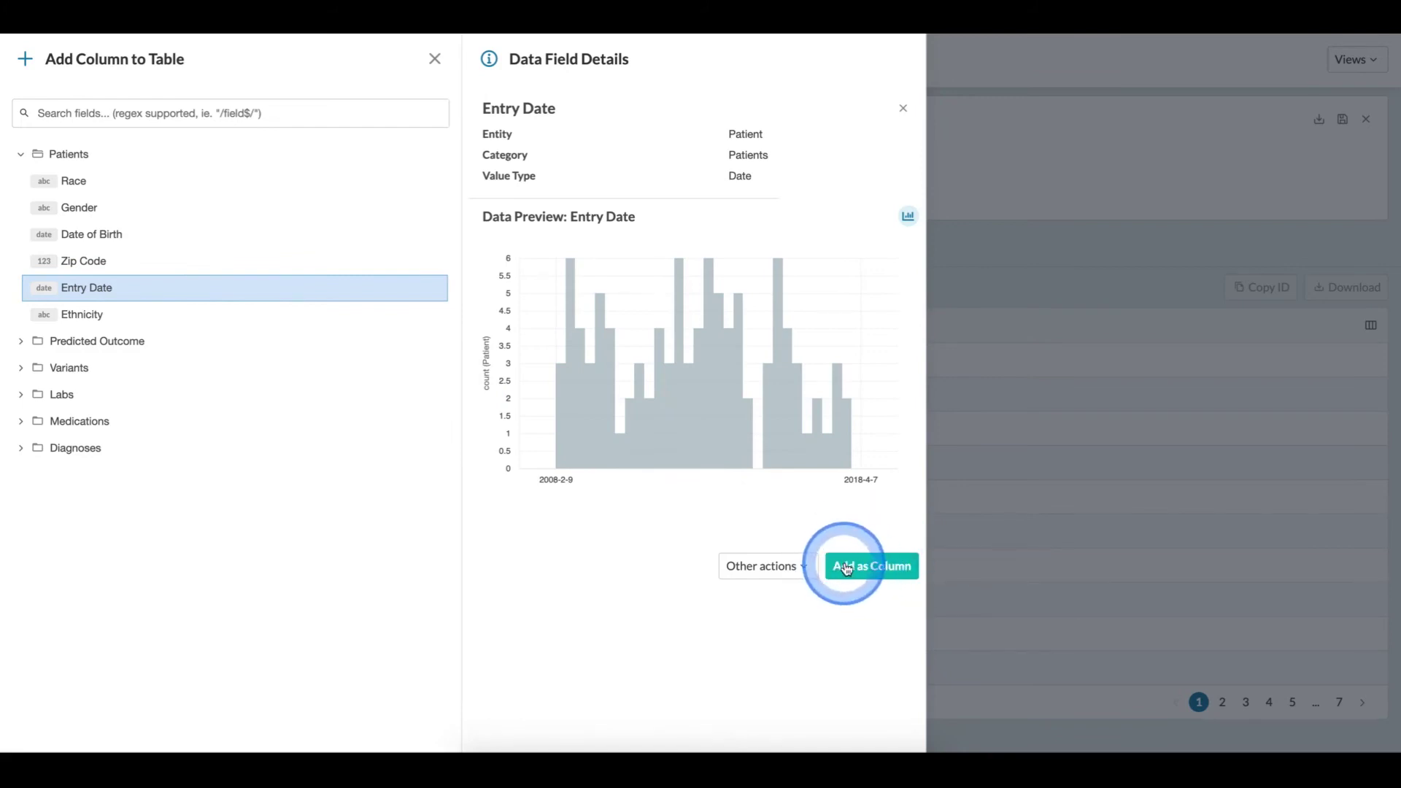
{"action": "left_click", "coordinate": [753, 564]}
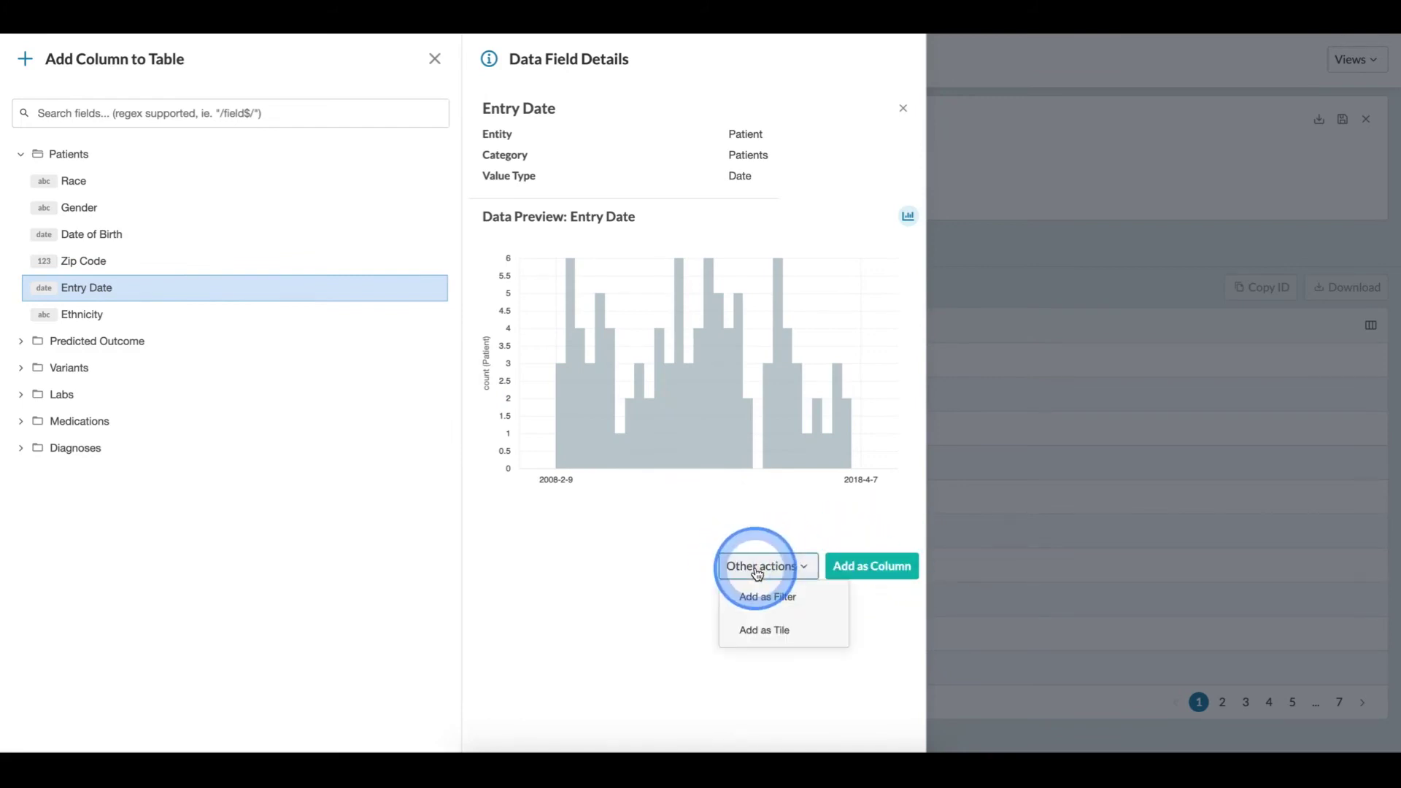
{"action": "left_click", "coordinate": [776, 632]}
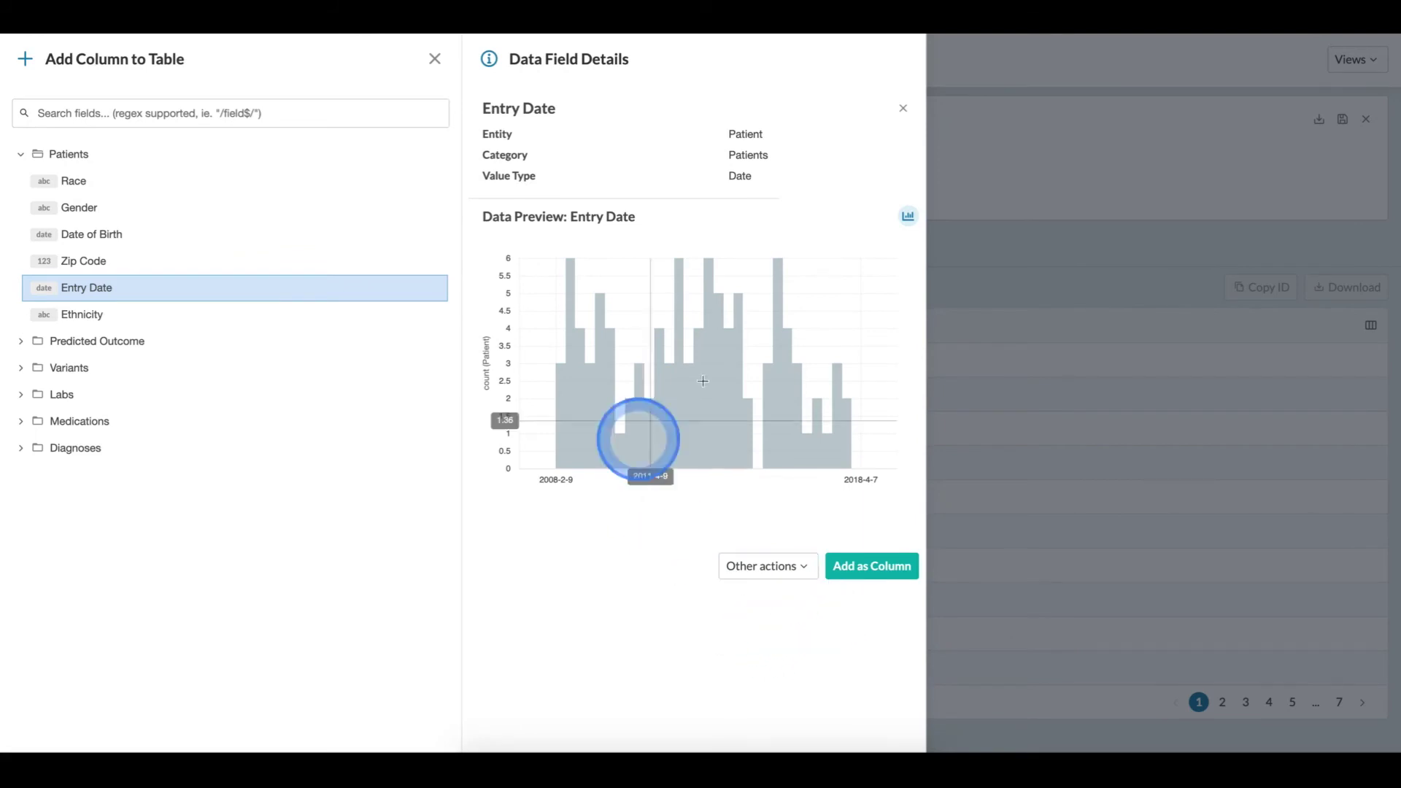
- From the Overview tile panel, add Ethnicity as a data preview table column
{"action": "left_click", "coordinate": [437, 64]}
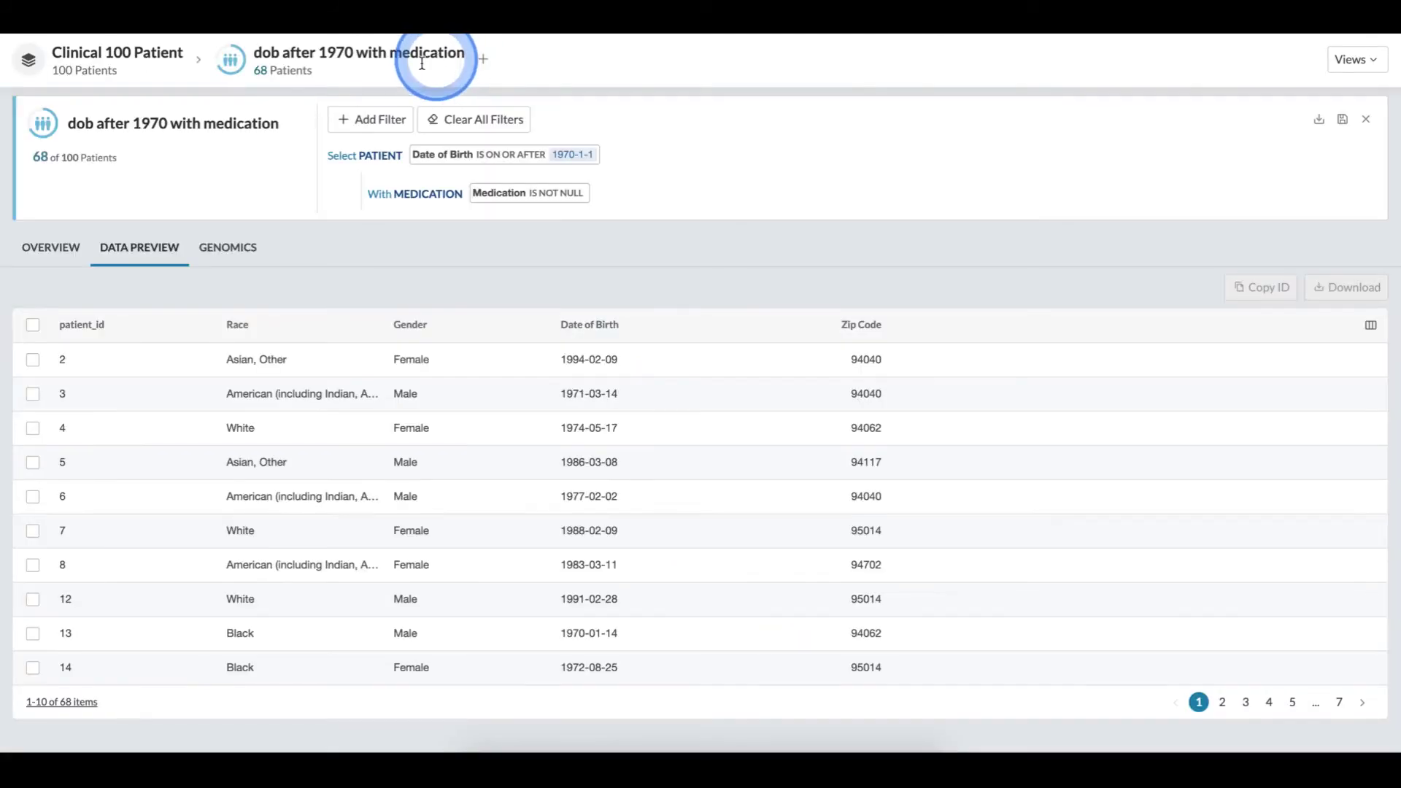
{"action": "left_click", "coordinate": [57, 247]}
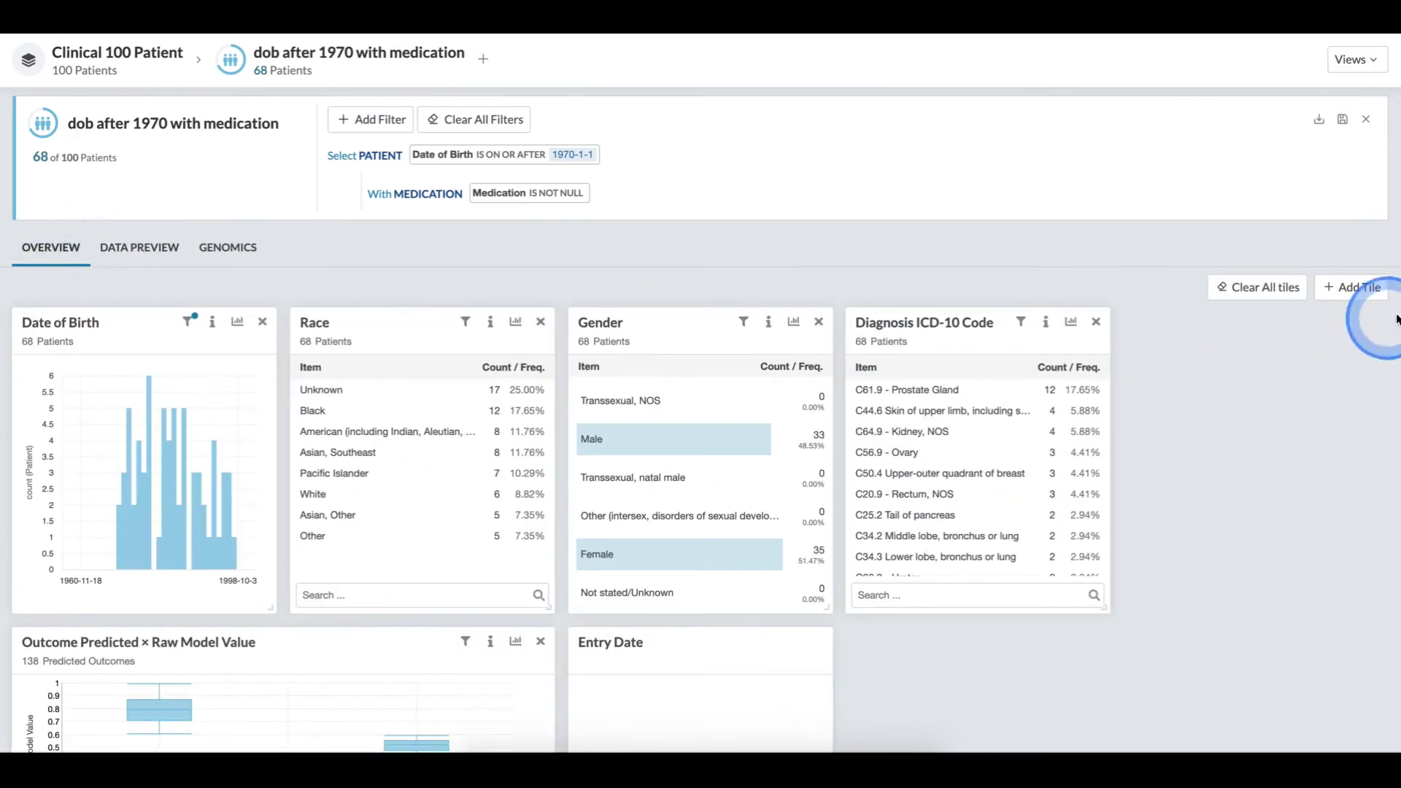
{"action": "left_click", "coordinate": [1349, 289]}
{"action": "left_click", "coordinate": [20, 183]}
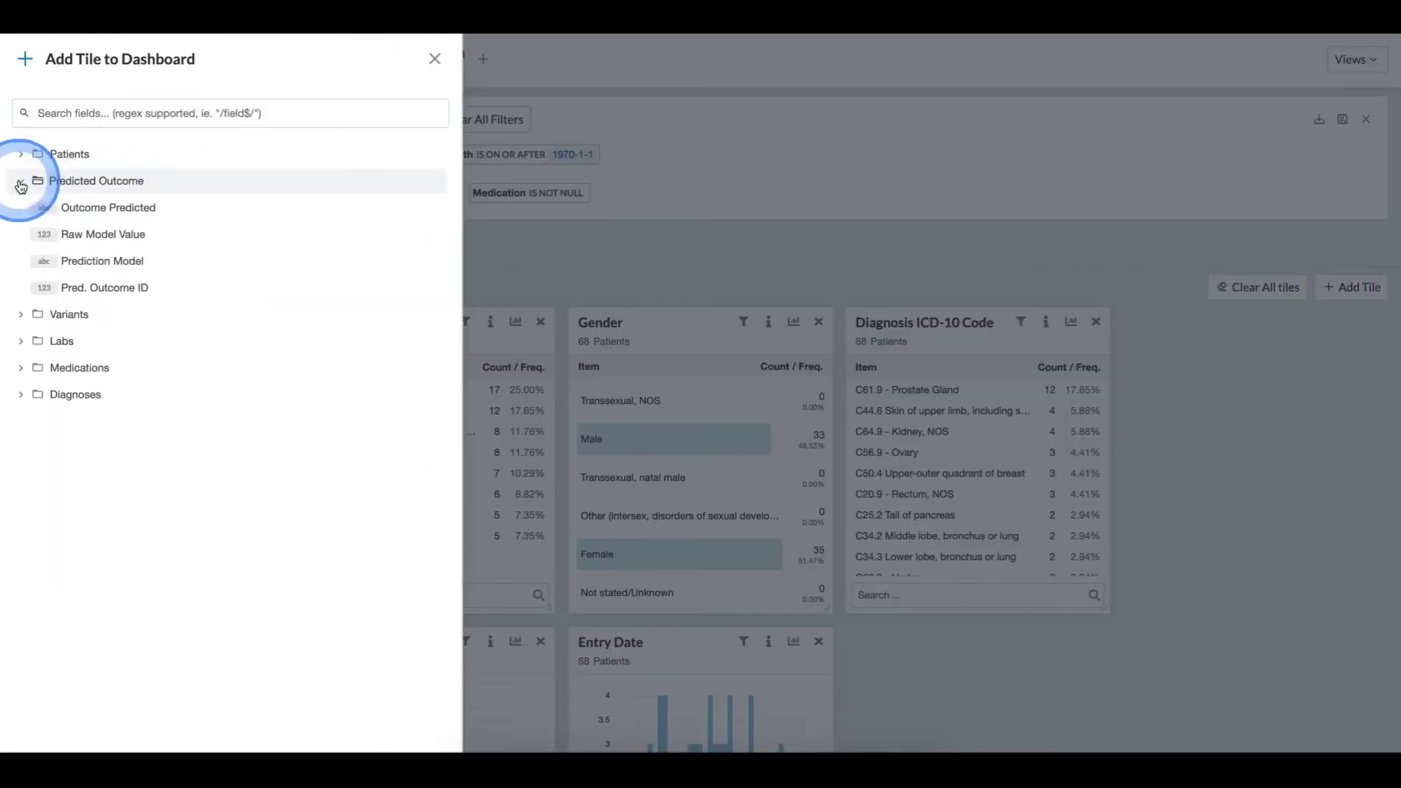
{"action": "left_click", "coordinate": [64, 234]}
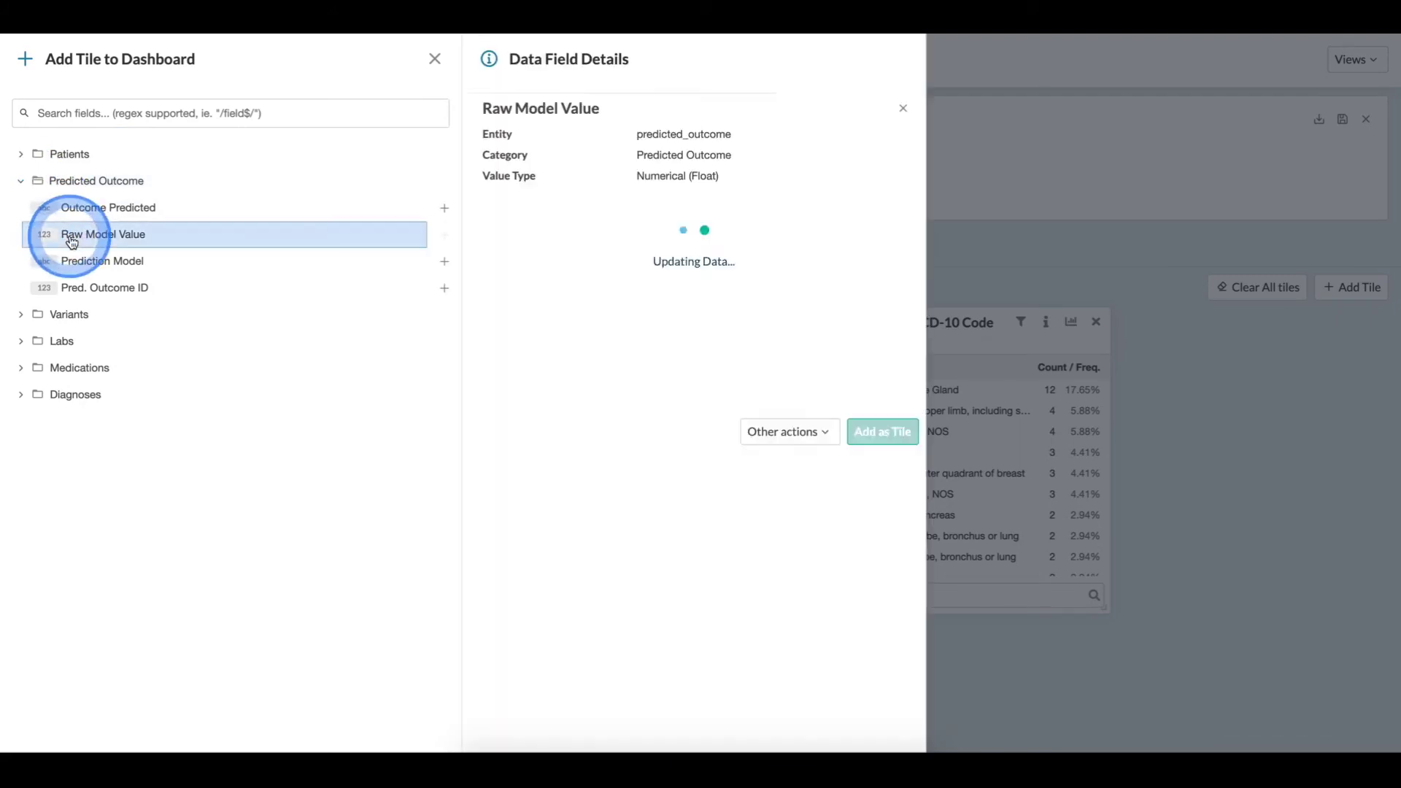
{"action": "left_click", "coordinate": [16, 160]}
{"action": "left_click", "coordinate": [104, 310]}
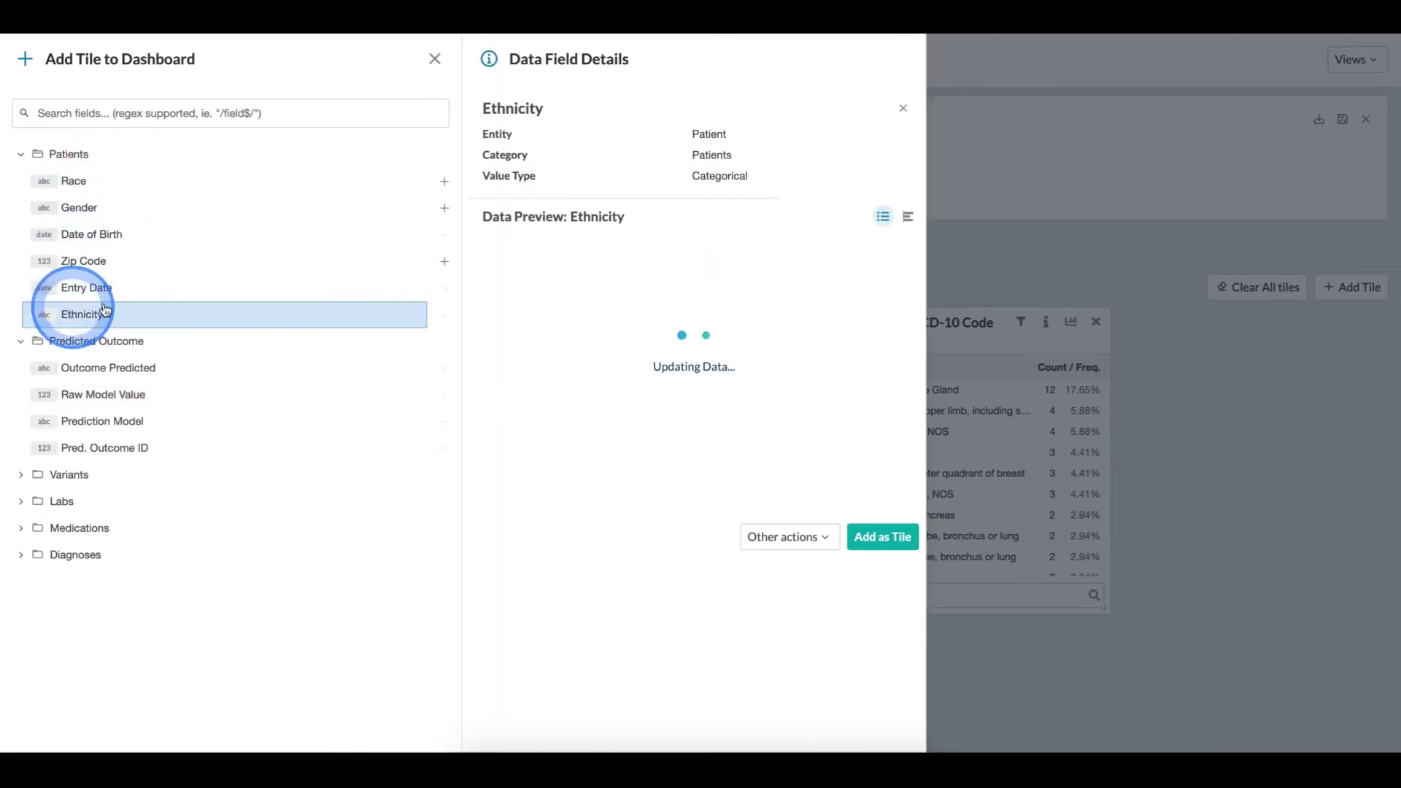
{"action": "left_click", "coordinate": [778, 573]}
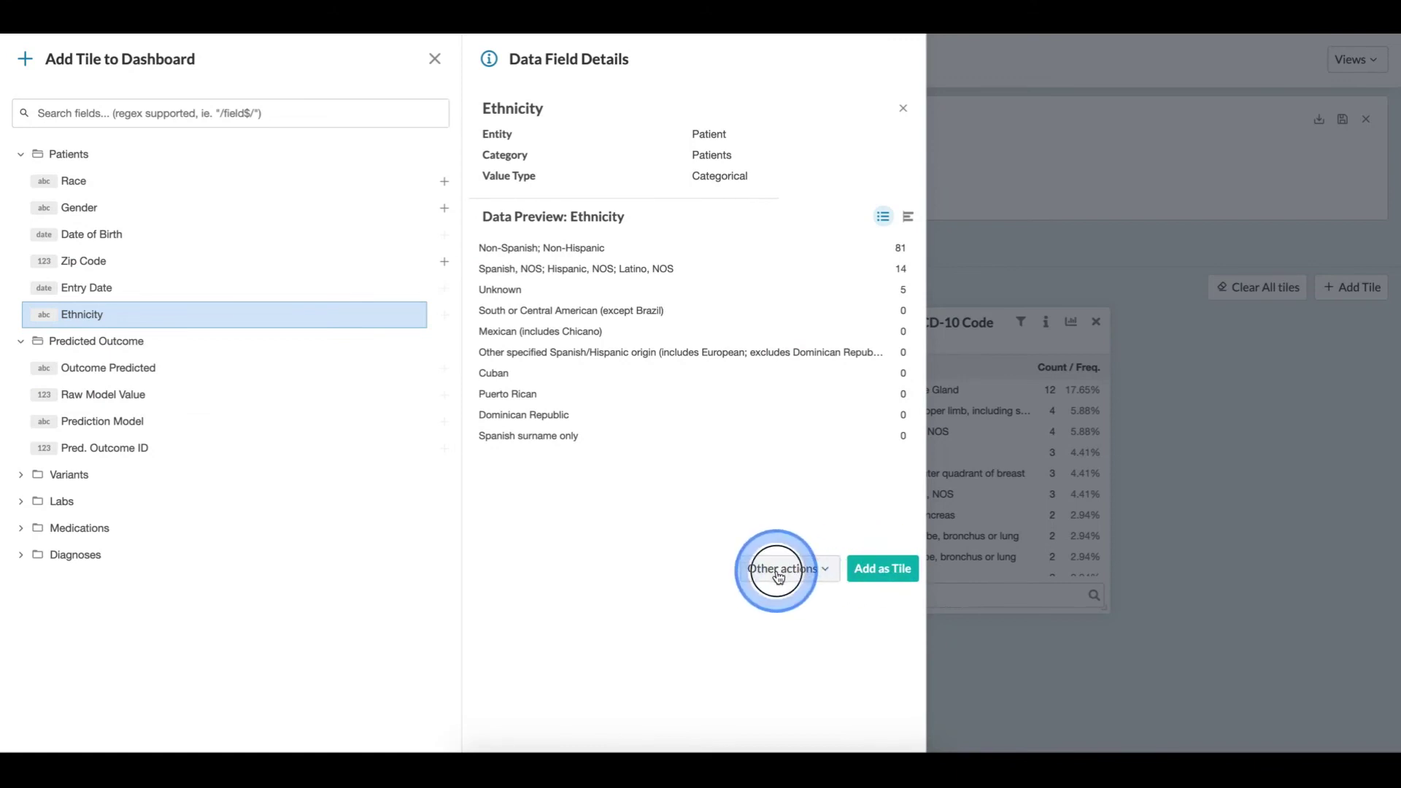
{"action": "left_click", "coordinate": [777, 635]}
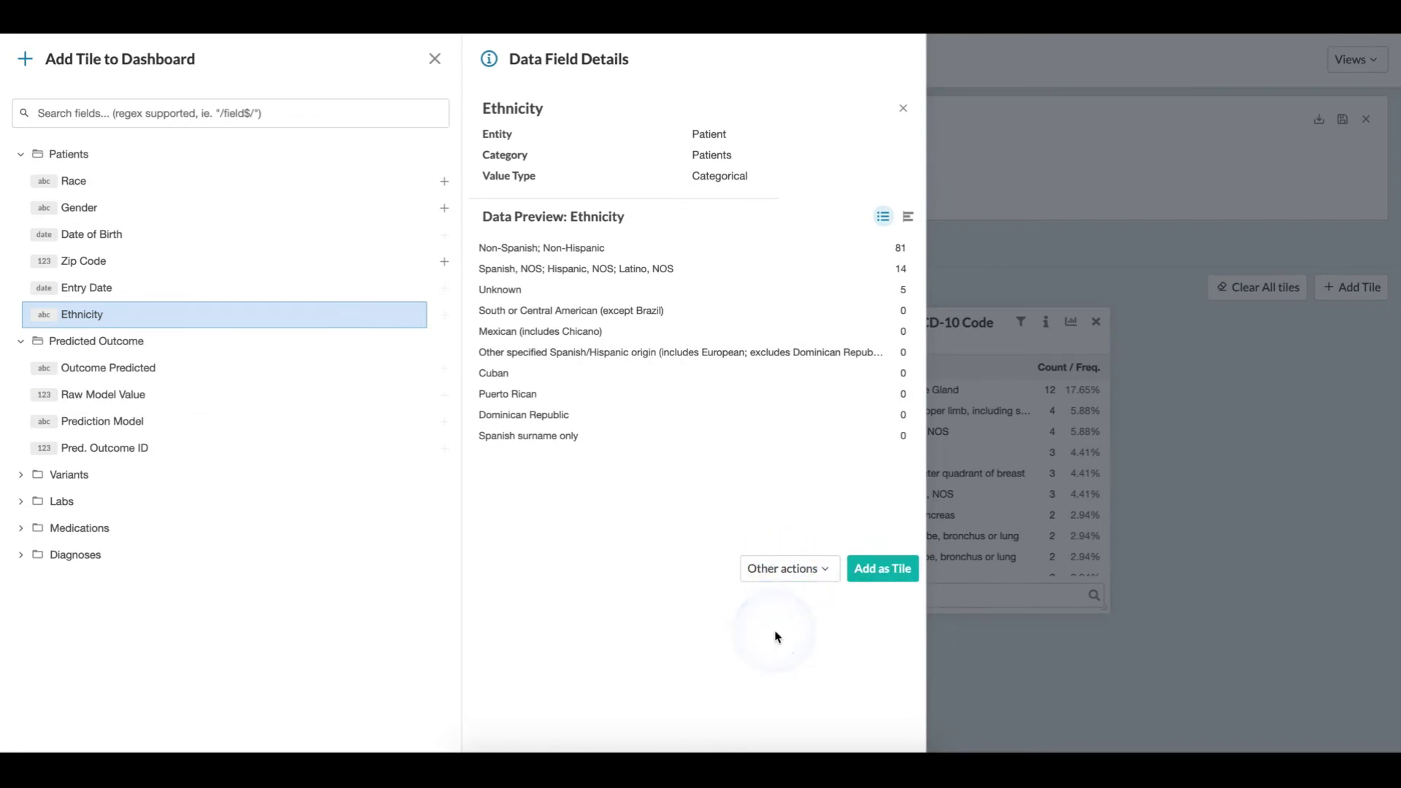
{"action": "left_click", "coordinate": [1031, 630]}
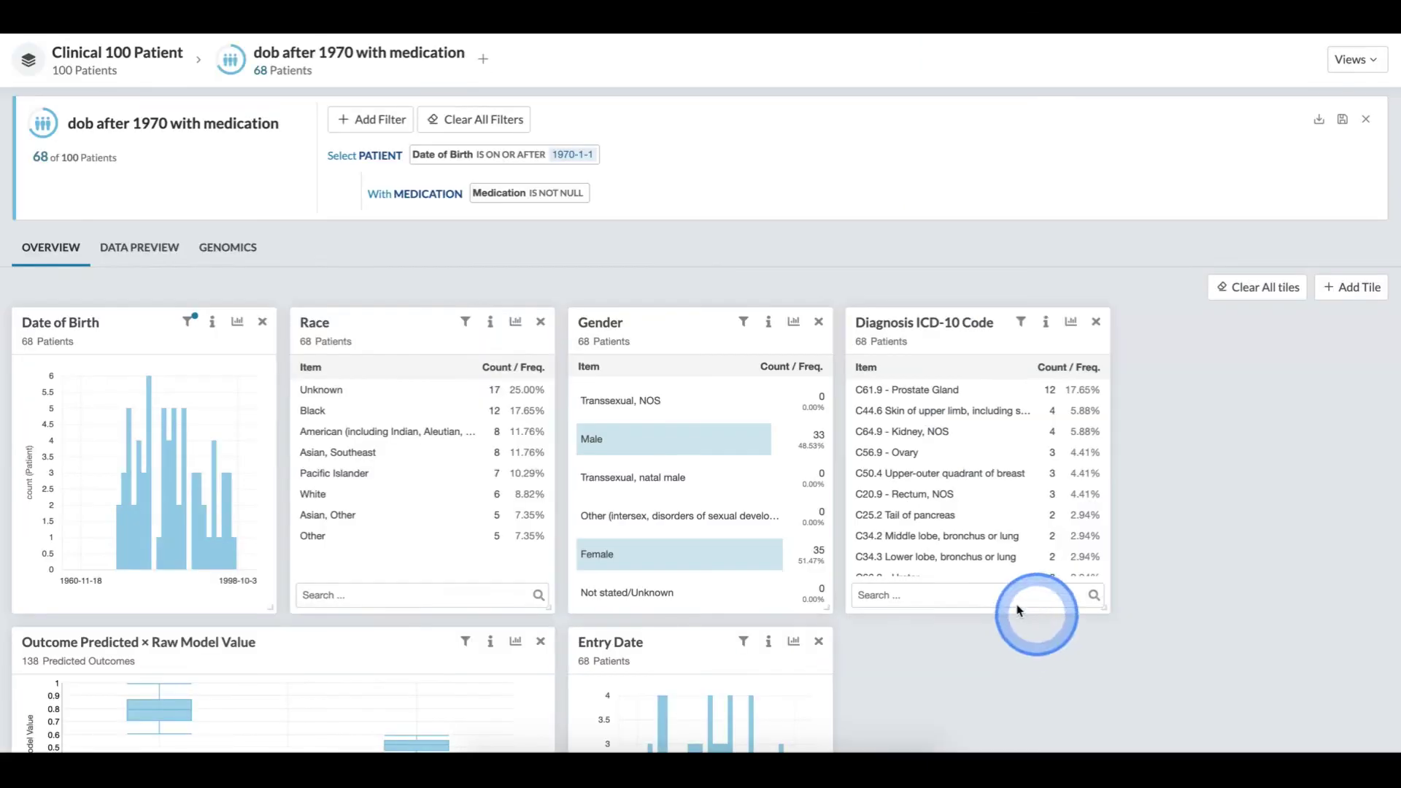
- In the data preview, drag the Race column divider right so full race names show
{"action": "left_click", "coordinate": [116, 252]}
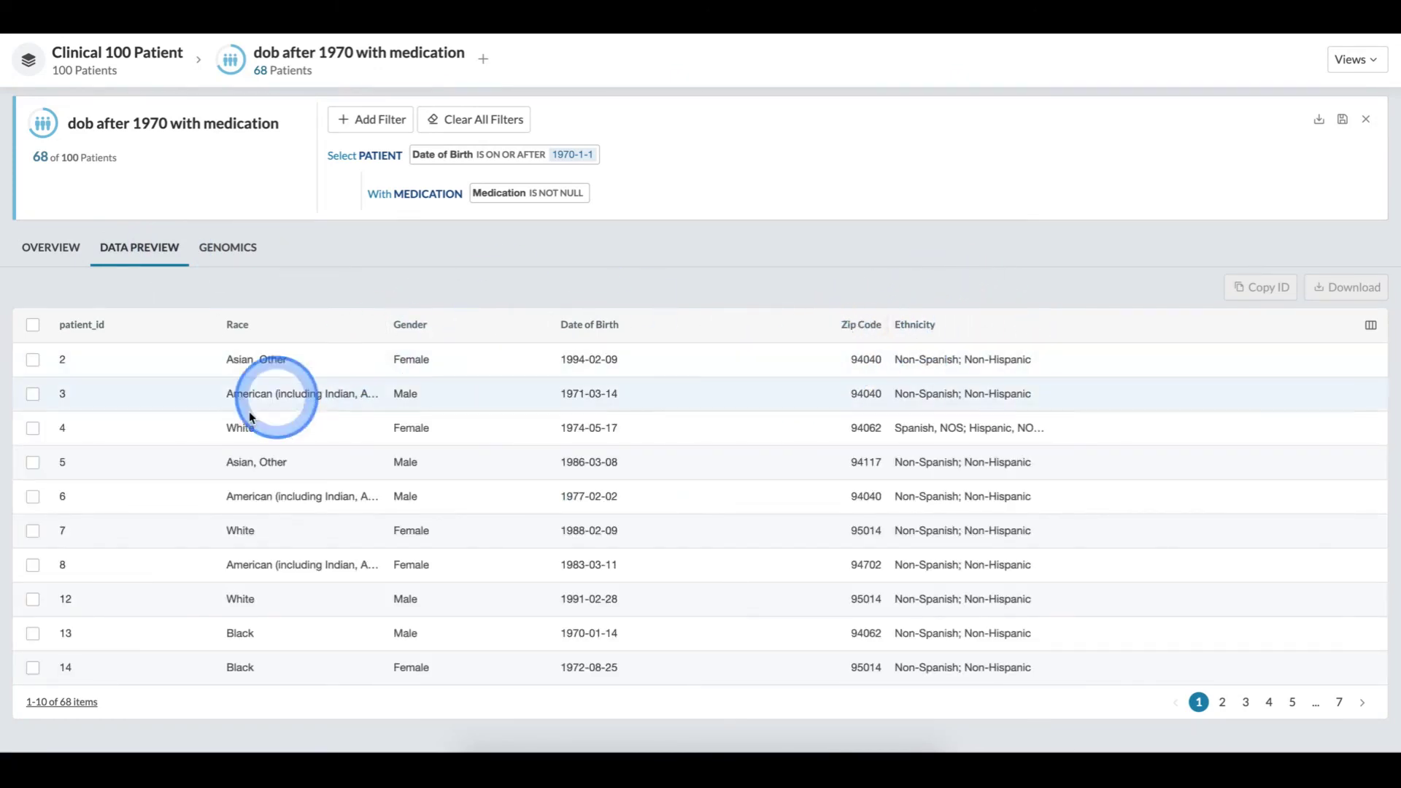
{"action": "left_click", "coordinate": [384, 324]}
{"action": "left_click_drag", "start_coordinate": [383, 324], "coordinate": [735, 326]}
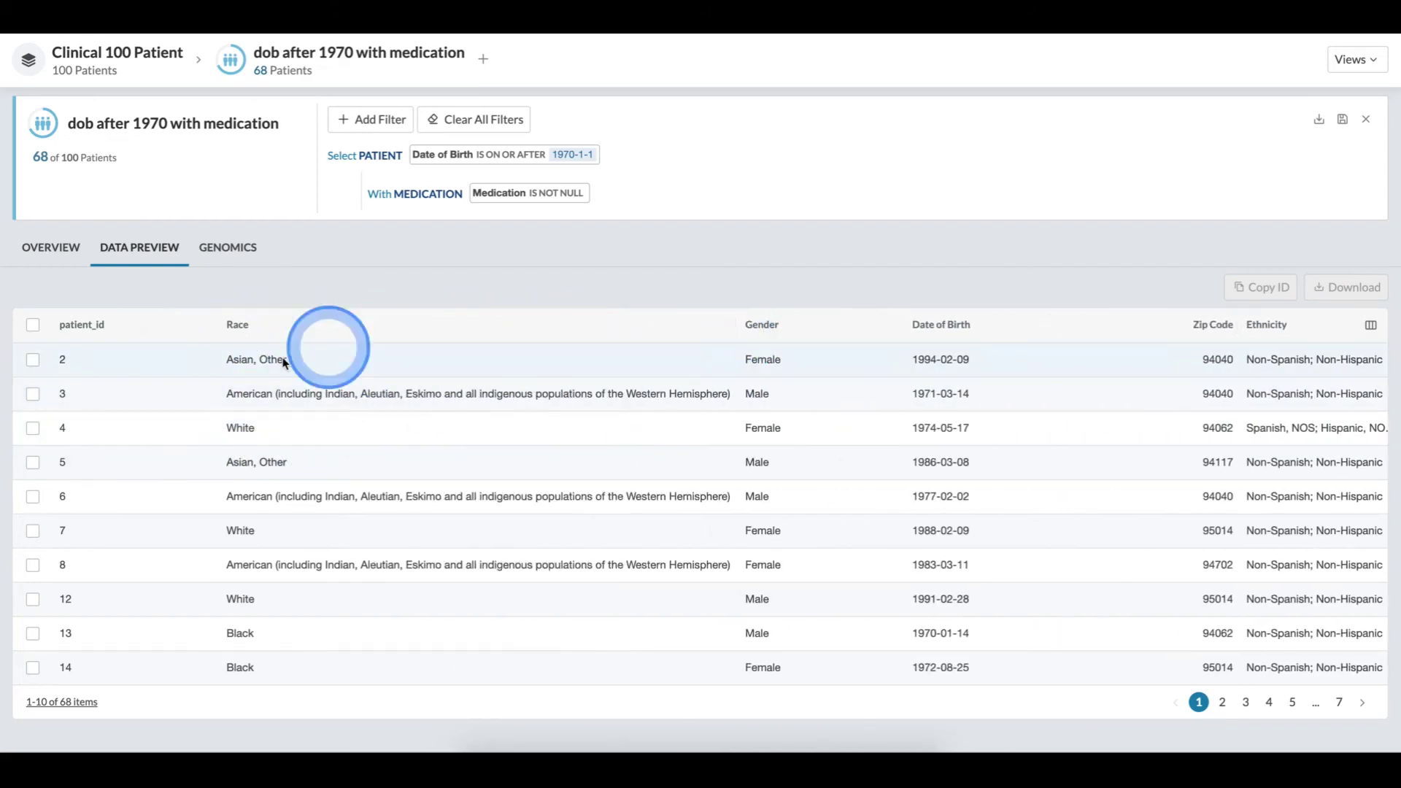
{"action": "left_click", "coordinate": [239, 329]}
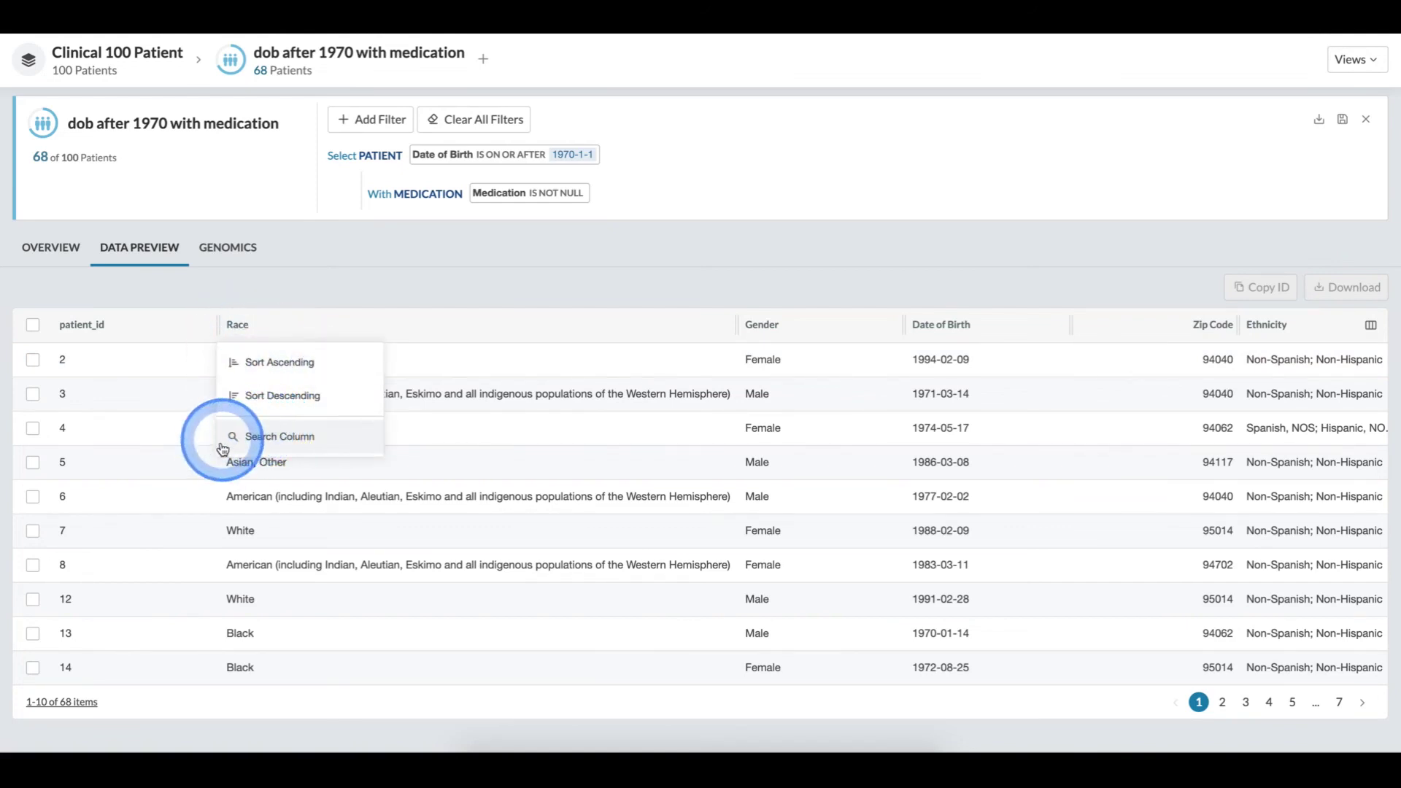
{"action": "left_click", "coordinate": [366, 302]}
- Return to the Overview tiles and save the cohort setup with Views > Save View
{"action": "left_click", "coordinate": [45, 252]}
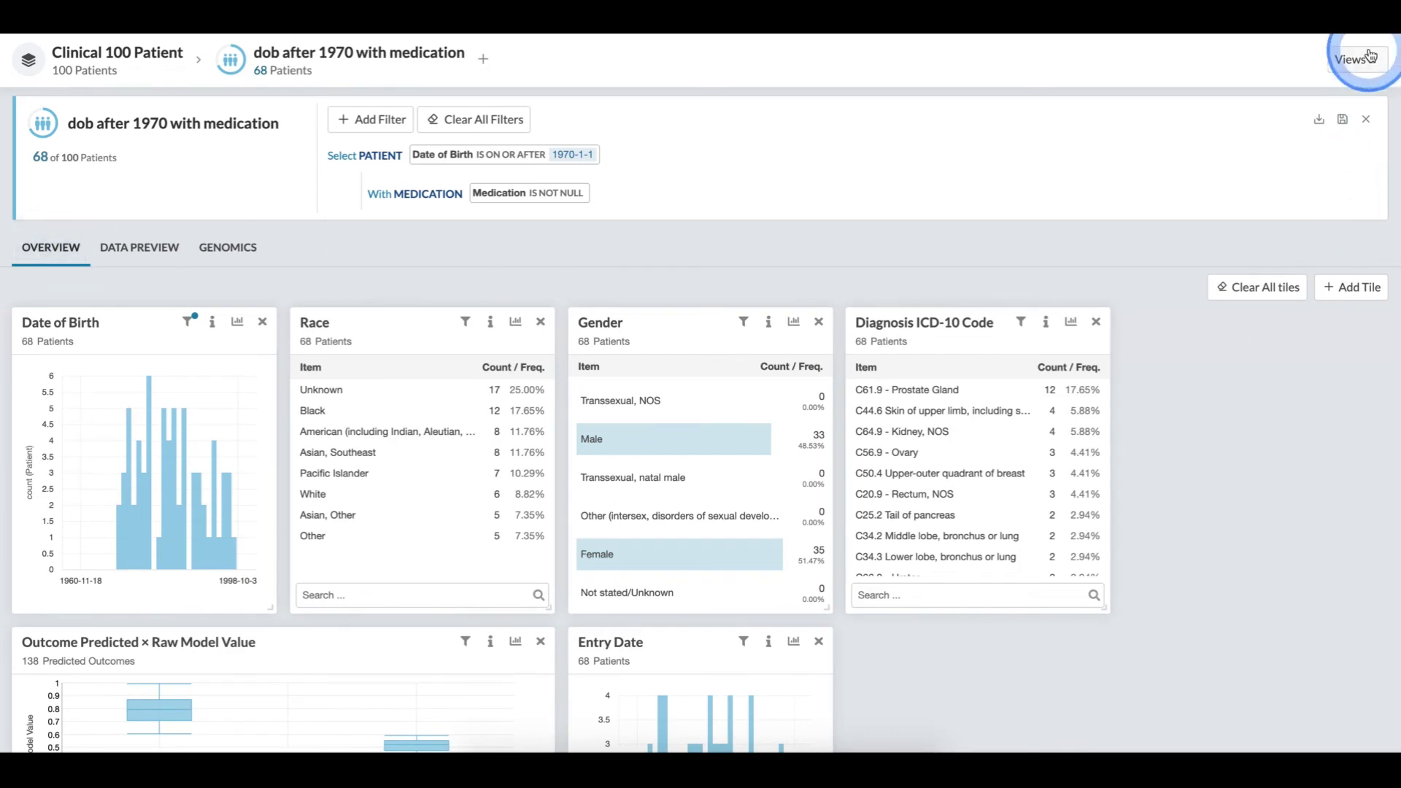
{"action": "left_click", "coordinate": [1342, 119]}
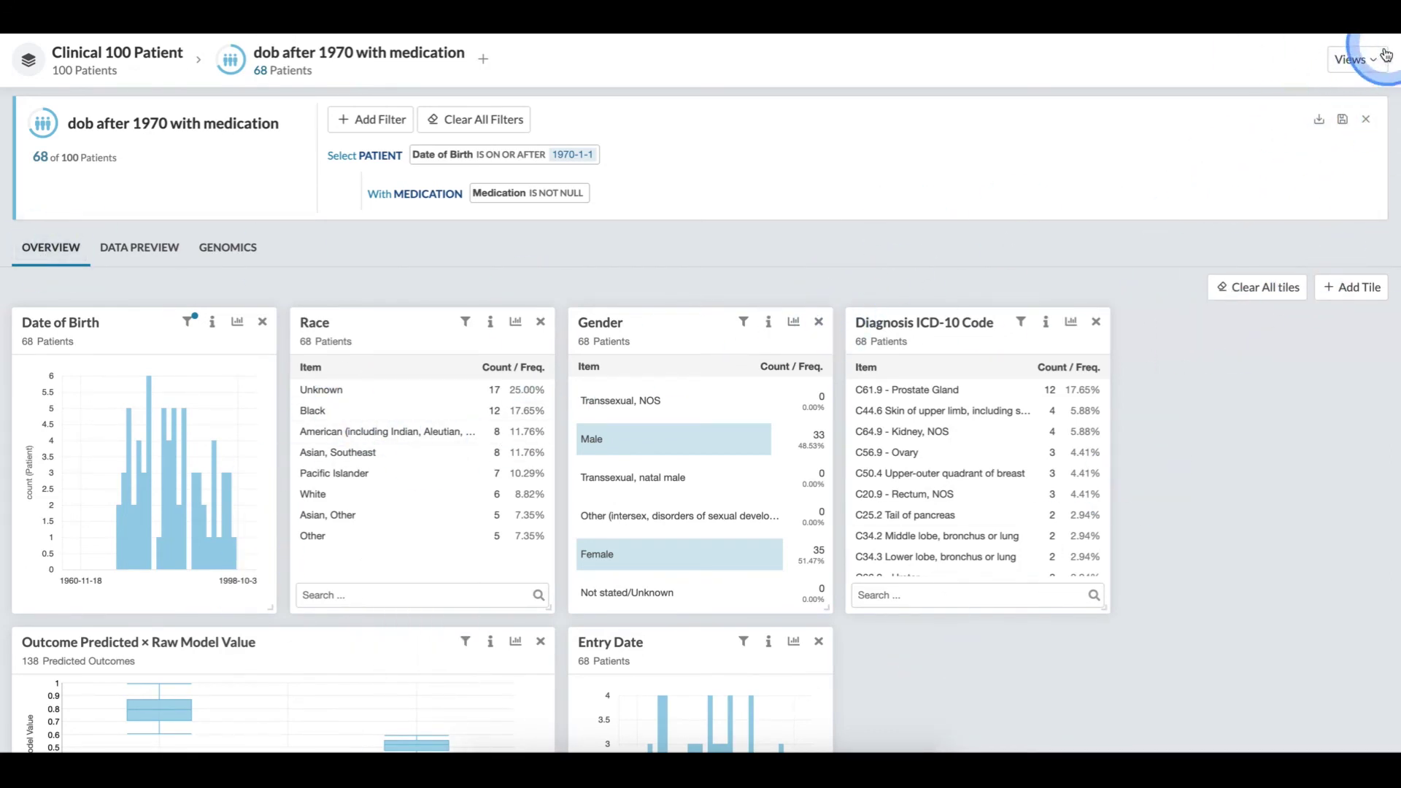
{"action": "left_click", "coordinate": [1359, 58]}
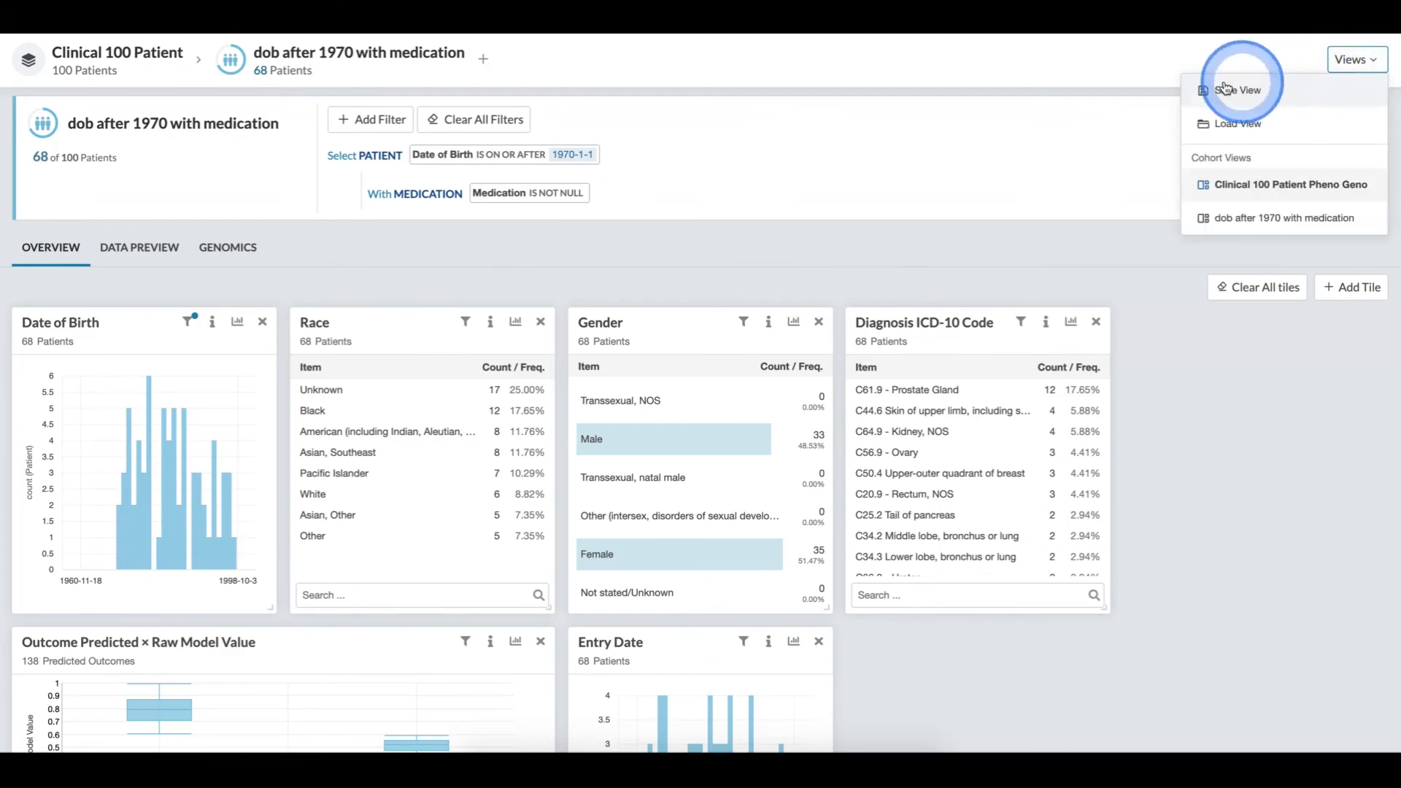
{"action": "left_click", "coordinate": [1208, 447]}
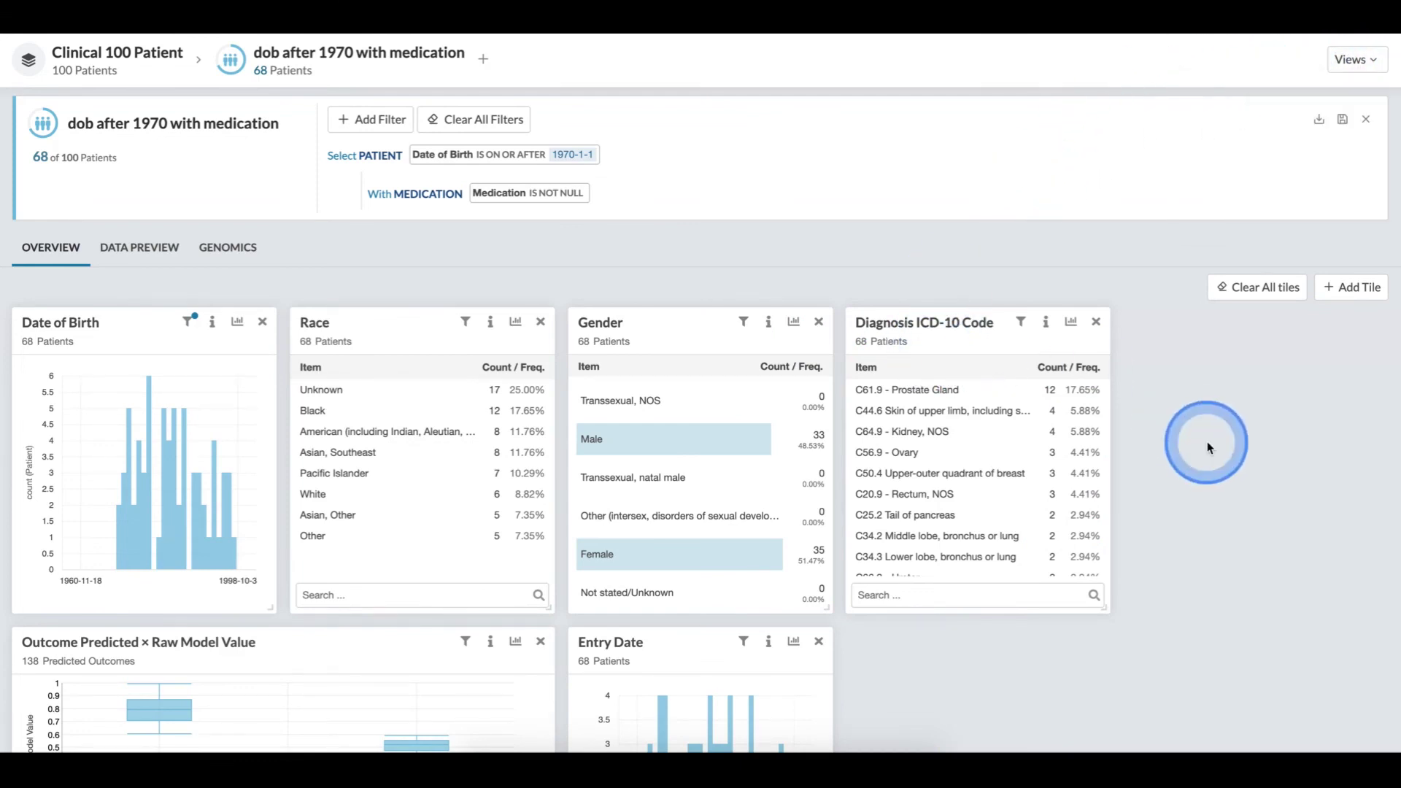